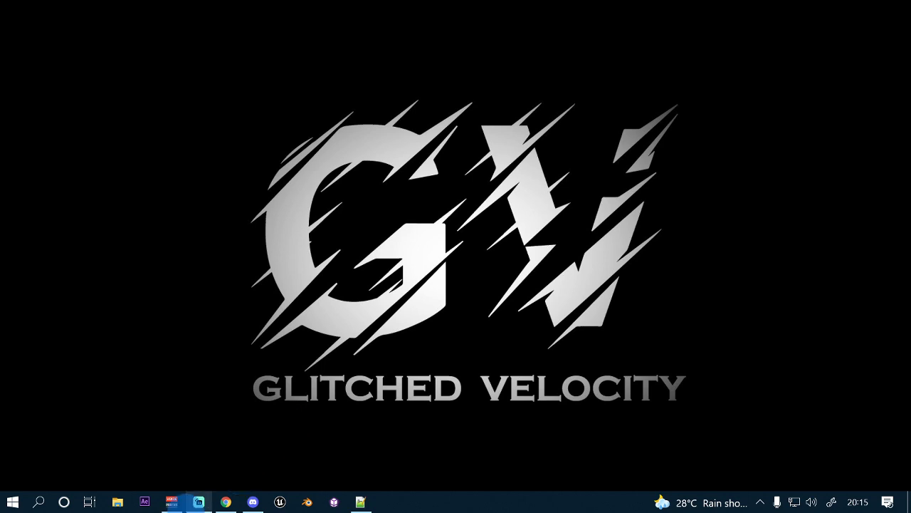
Step: Visit the site's assets page in the web browser, then close the browser
{"action": "left_click", "coordinate": [225, 502]}
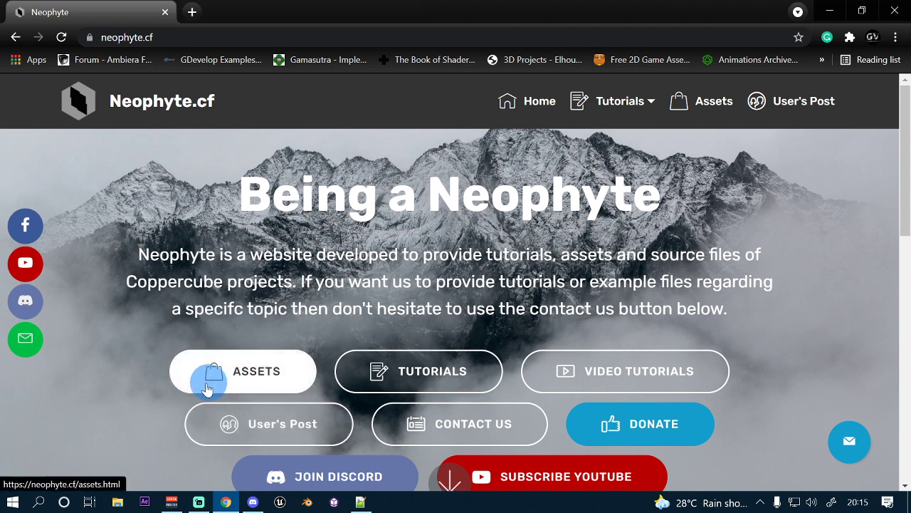
{"action": "left_click", "coordinate": [271, 380]}
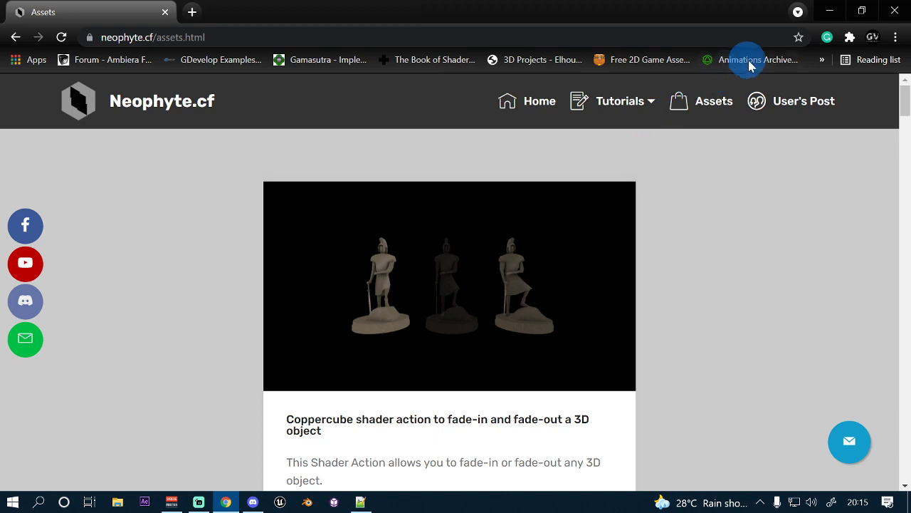
{"action": "left_click", "coordinate": [894, 12]}
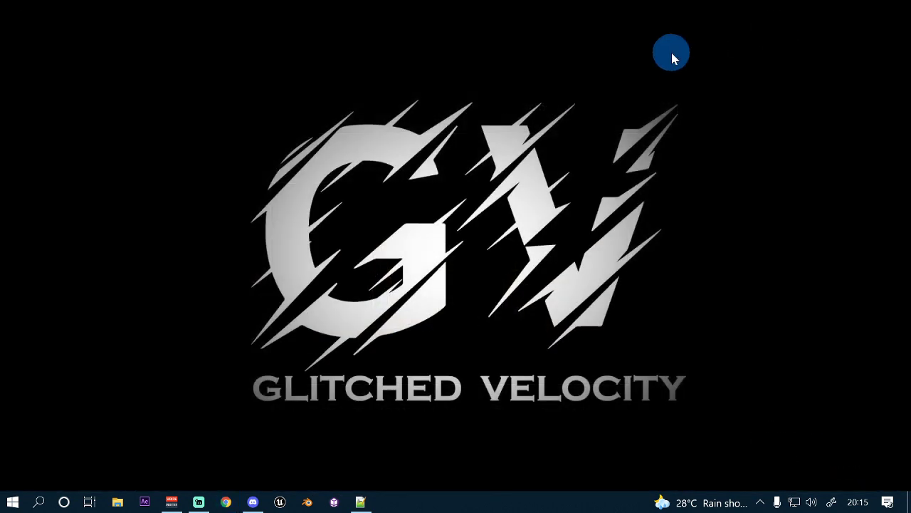
Step: Start CopperCube 6 with a maximized new 3D app, delete the startup skybox, and select the scene root
{"action": "left_click", "coordinate": [334, 502]}
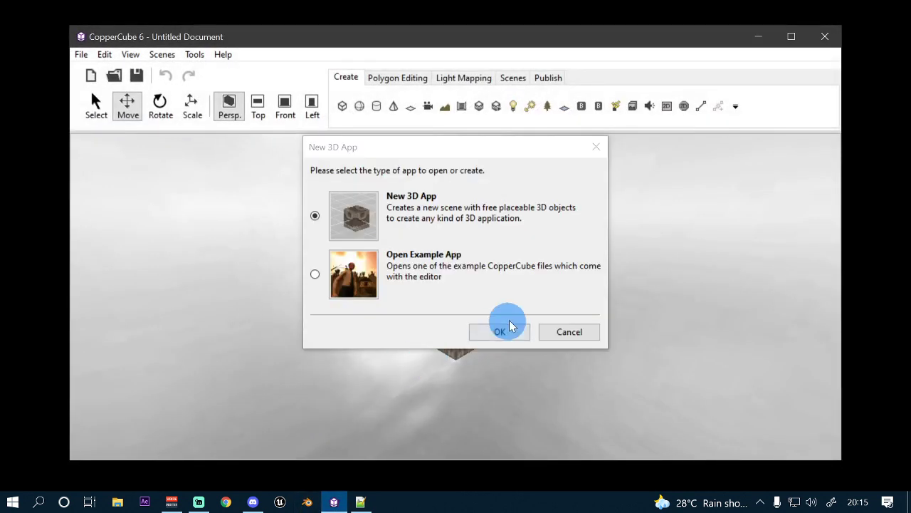
{"action": "left_click", "coordinate": [503, 331]}
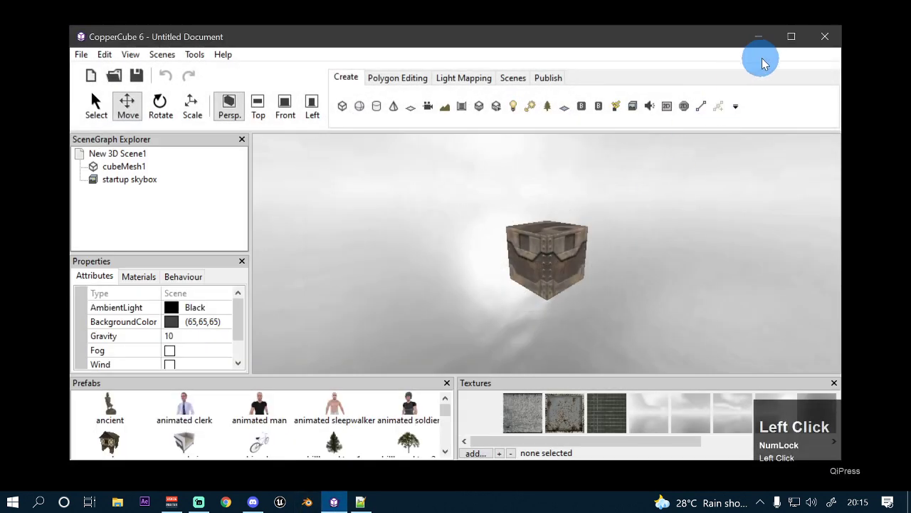
{"action": "left_click", "coordinate": [791, 36]}
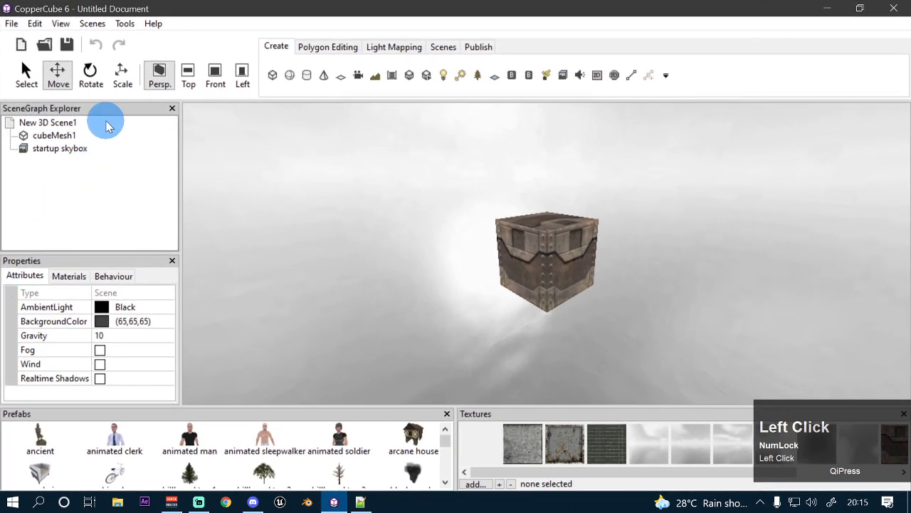
{"action": "left_click", "coordinate": [63, 151]}
{"action": "key", "text": "Delete"}
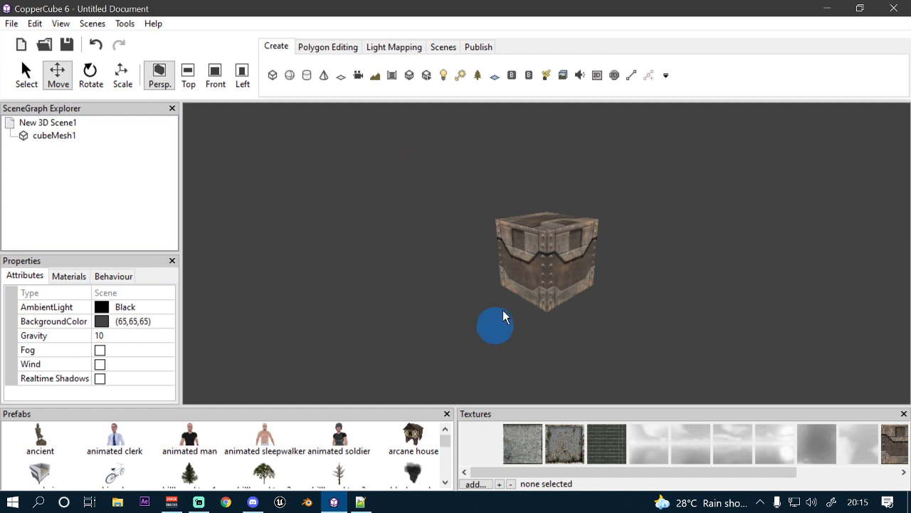
{"action": "left_click", "coordinate": [542, 265]}
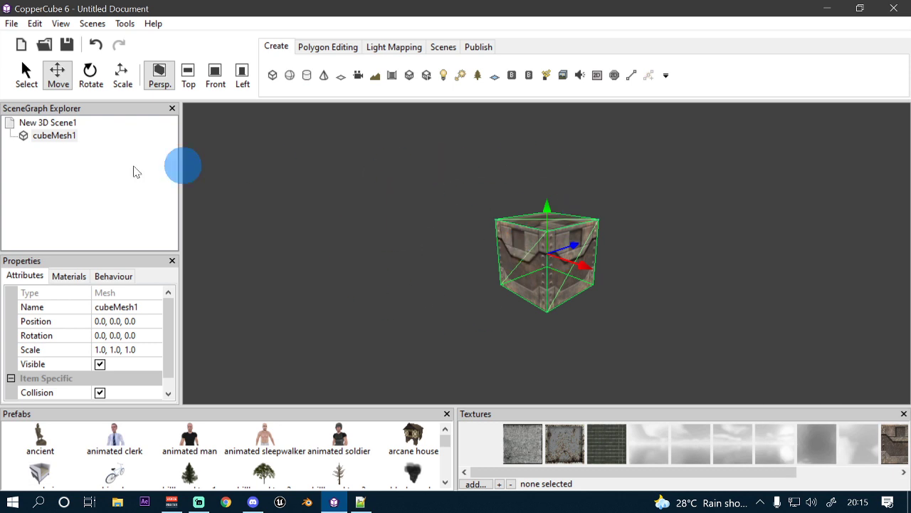
{"action": "left_click", "coordinate": [64, 124]}
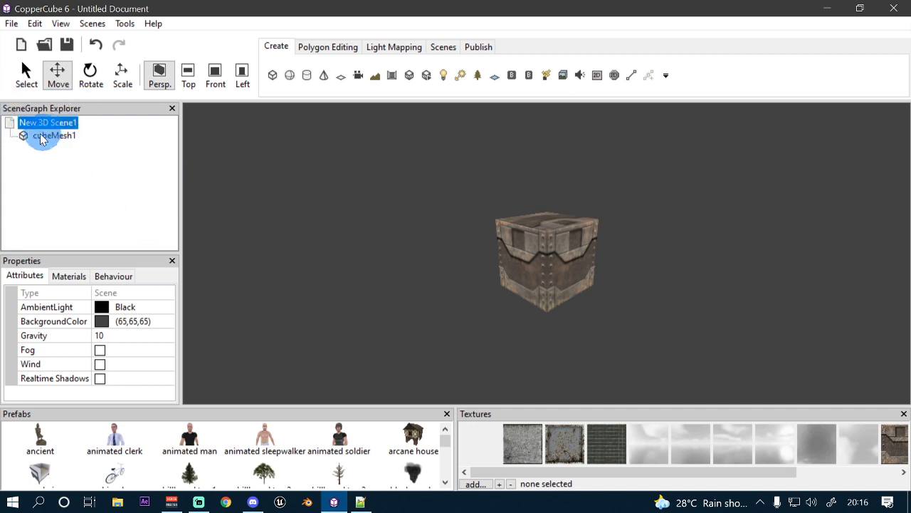
Step: Give New 3D Scene1 a 'When a key is pressed' behaviour on key F and open its action editor
{"action": "left_click", "coordinate": [100, 274]}
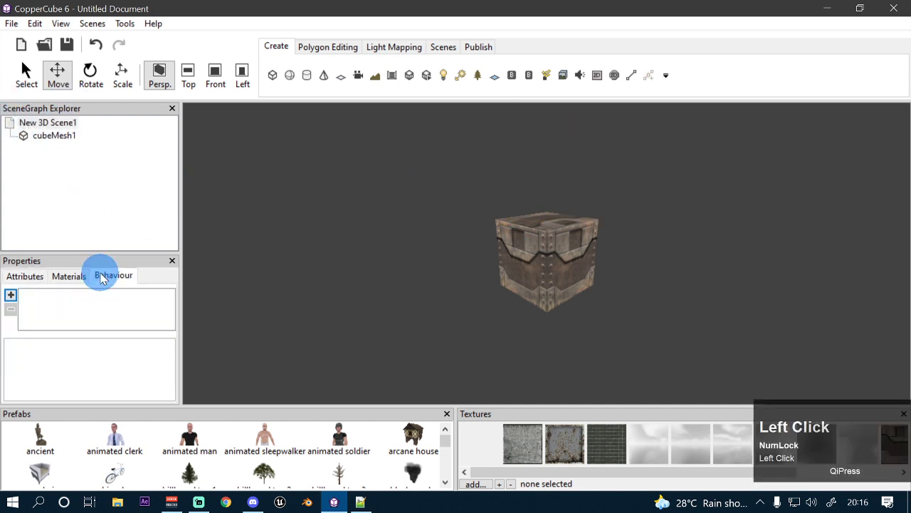
{"action": "left_click", "coordinate": [43, 122]}
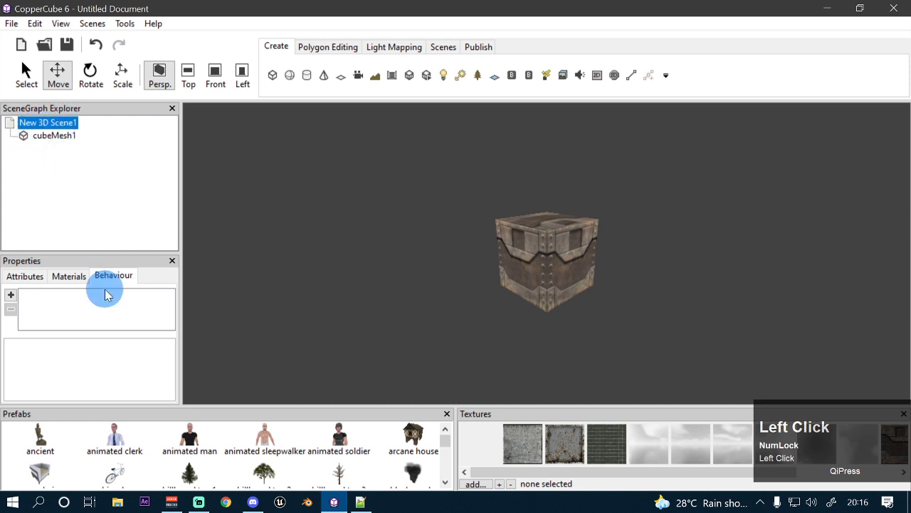
{"action": "left_click", "coordinate": [104, 274]}
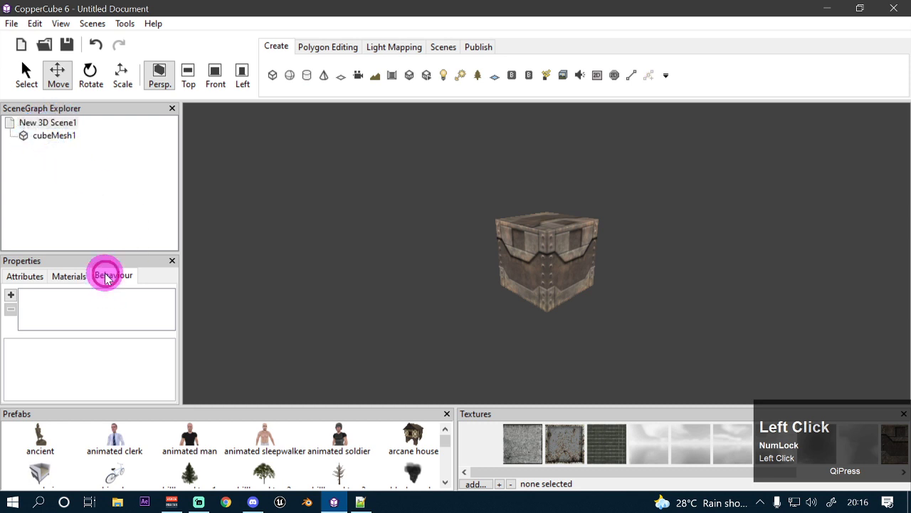
{"action": "left_click", "coordinate": [11, 295]}
{"action": "mouse_move", "coordinate": [96, 317]}
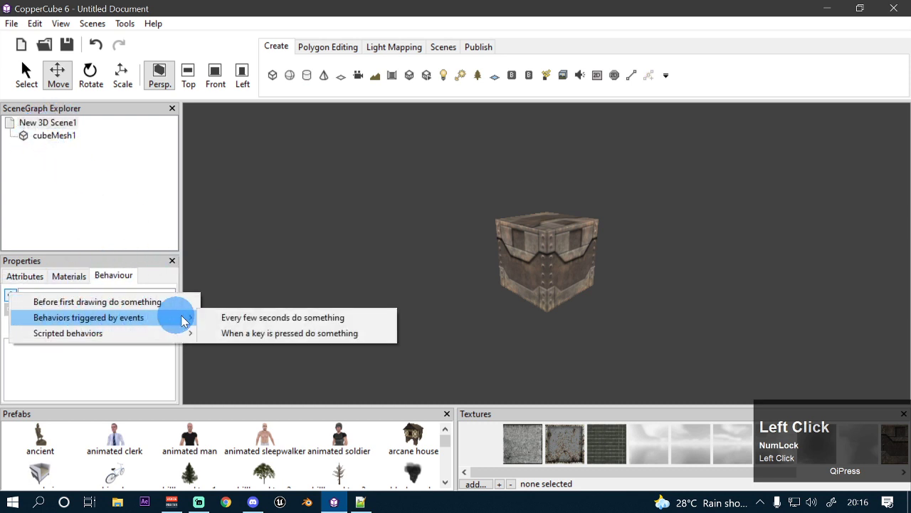
{"action": "left_click", "coordinate": [239, 334]}
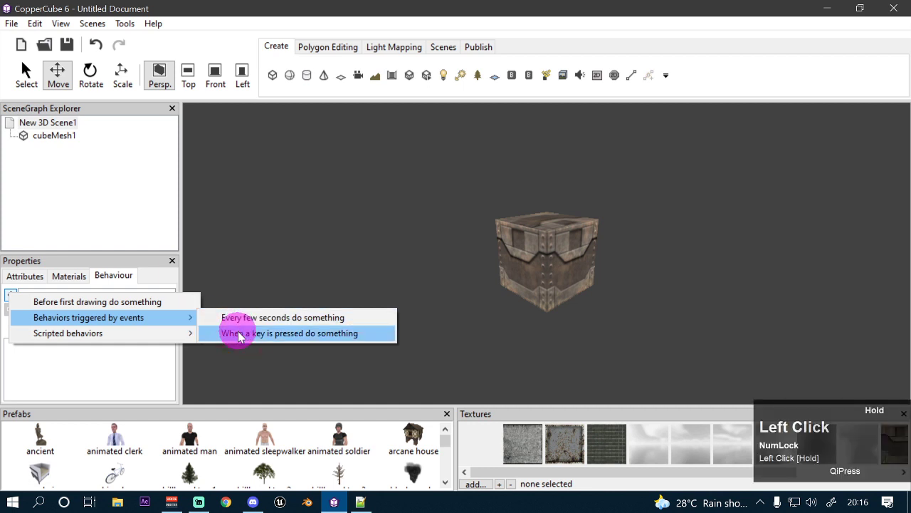
{"action": "left_click", "coordinate": [152, 347]}
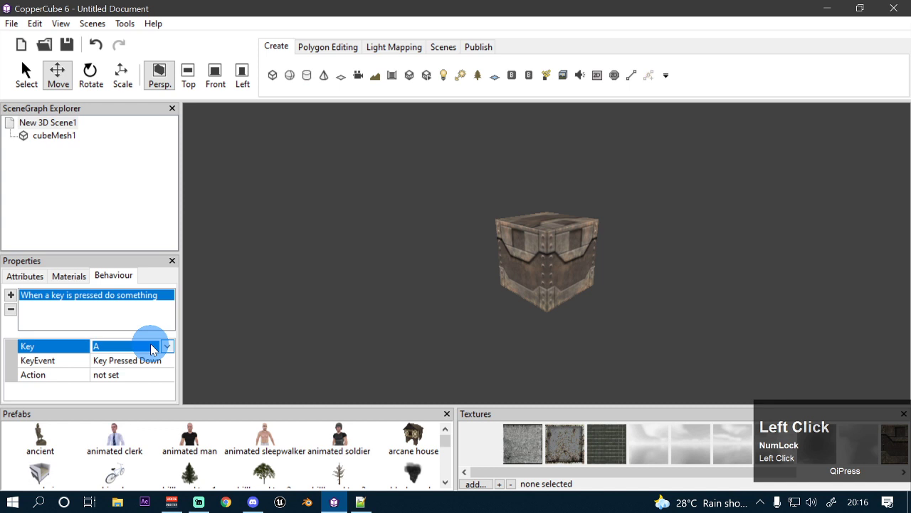
{"action": "key", "text": "f"}
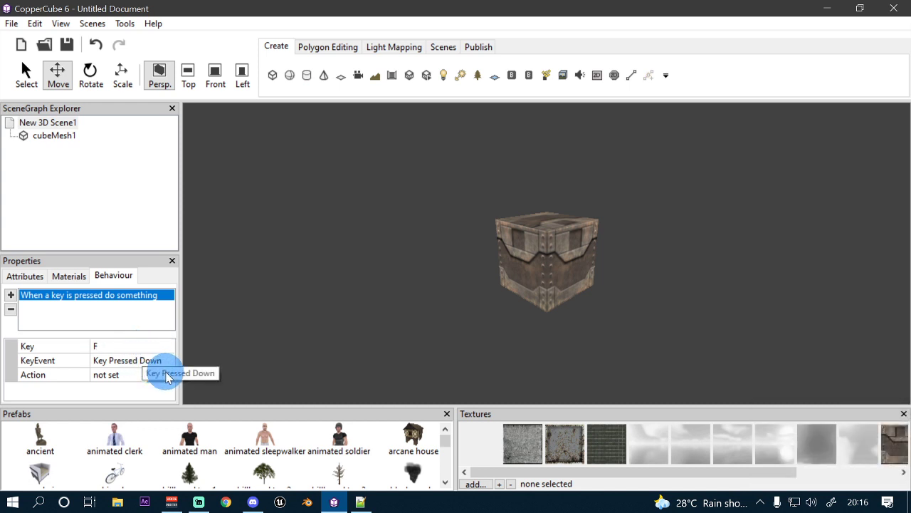
{"action": "left_click", "coordinate": [165, 375]}
{"action": "left_click", "coordinate": [165, 375]}
Step: Add a 'Fade-in or Fade-out an object' scripted action with Affecting_node set to cubeMesh1
{"action": "left_click", "coordinate": [19, 282]}
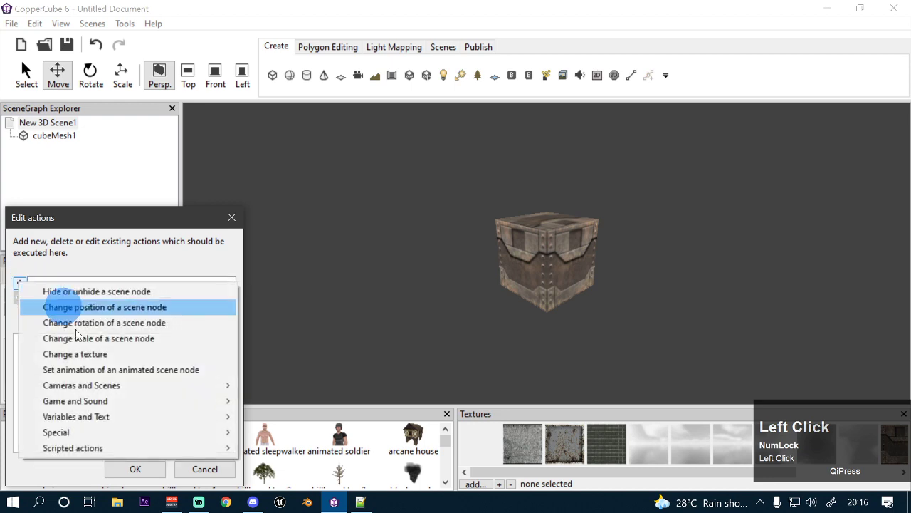
{"action": "mouse_move", "coordinate": [127, 456]}
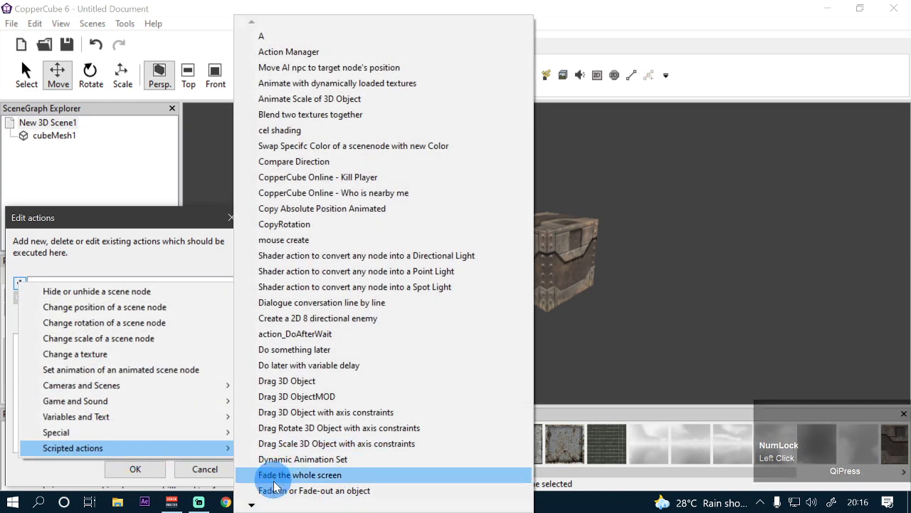
{"action": "left_click", "coordinate": [300, 491]}
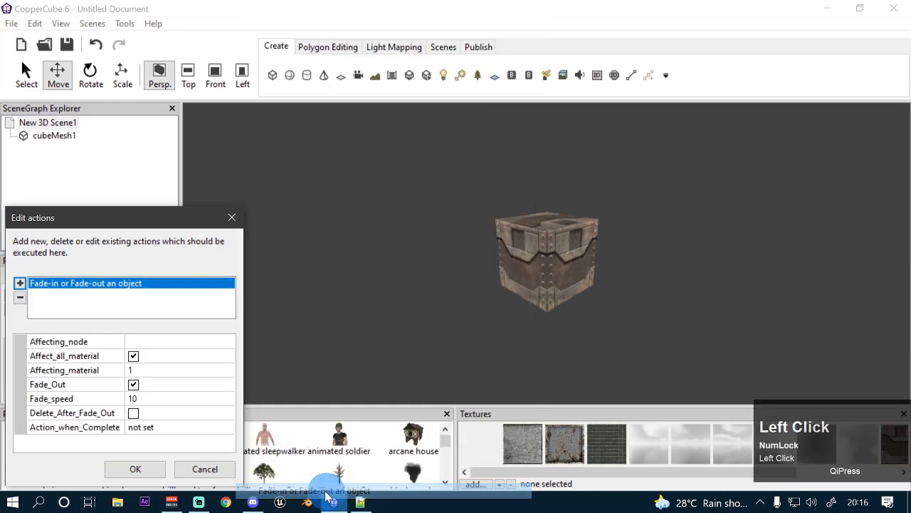
{"action": "left_click", "coordinate": [163, 343]}
{"action": "left_click", "coordinate": [166, 344]}
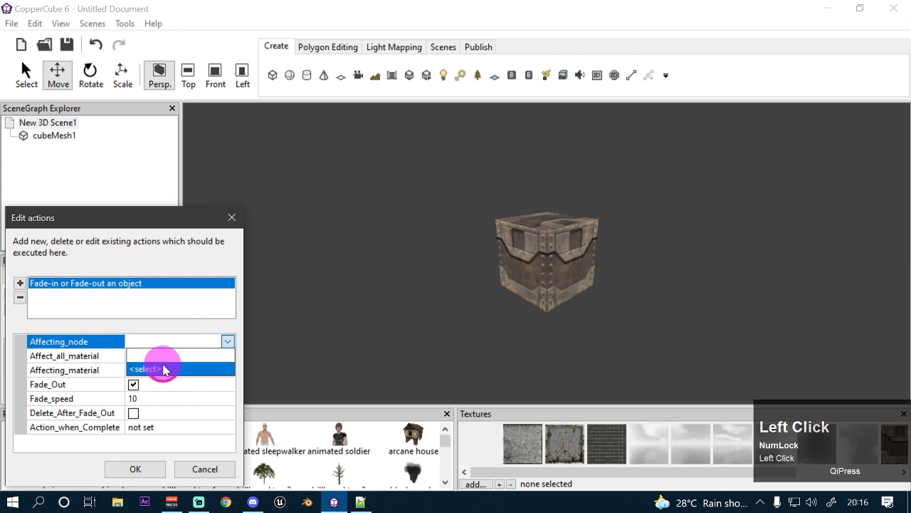
{"action": "left_click", "coordinate": [160, 367]}
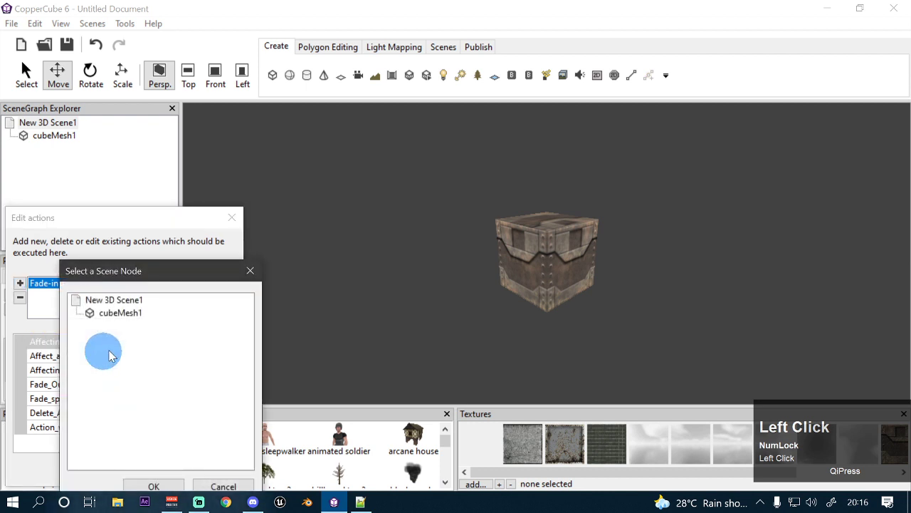
{"action": "left_click", "coordinate": [125, 313]}
{"action": "left_click", "coordinate": [153, 485]}
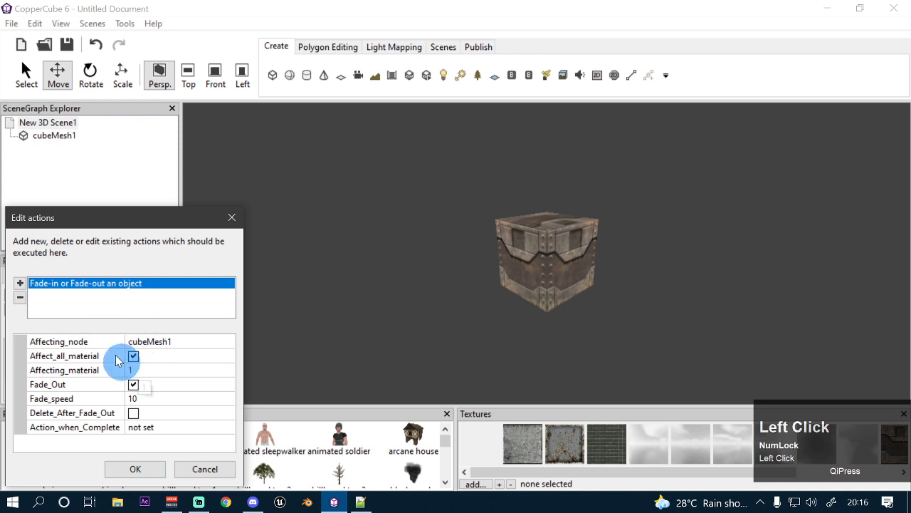
Step: Turn on Affect_all_material for the fade action, dismissing the Property Error that appears
{"action": "left_click", "coordinate": [133, 383]}
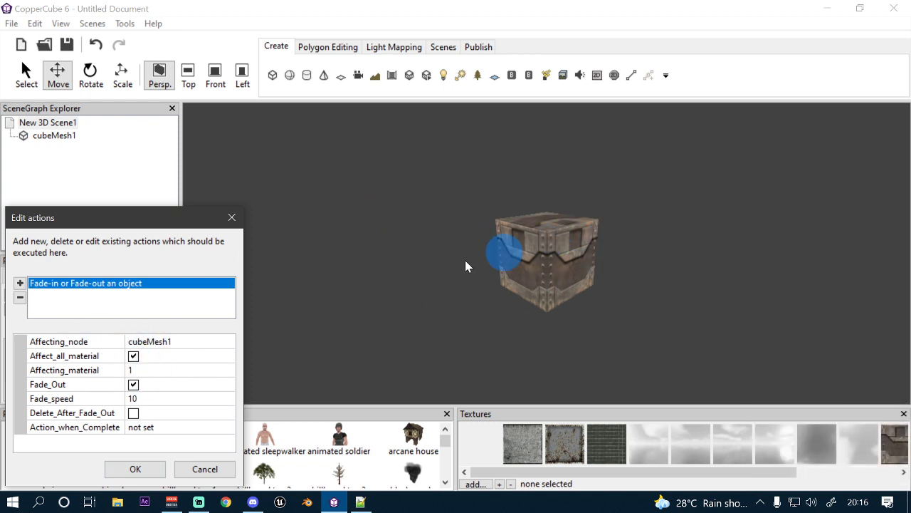
{"action": "left_click", "coordinate": [136, 358]}
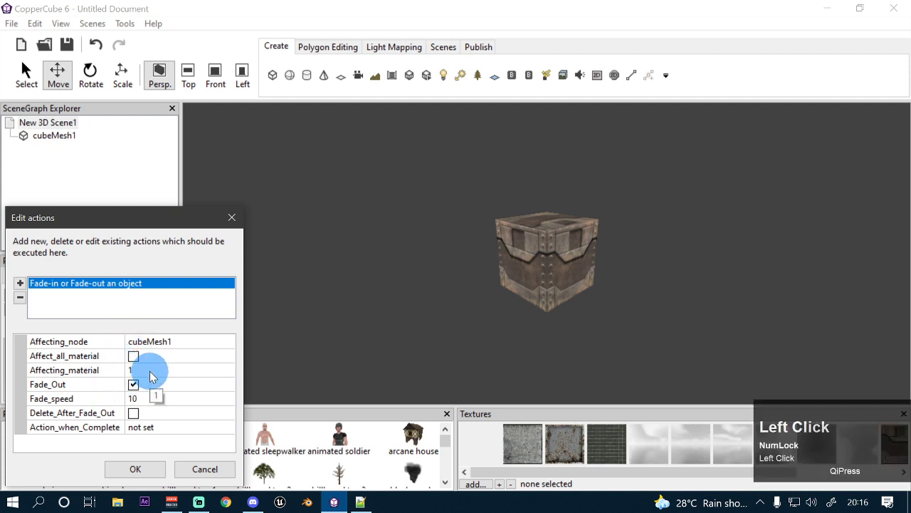
{"action": "left_click", "coordinate": [147, 369]}
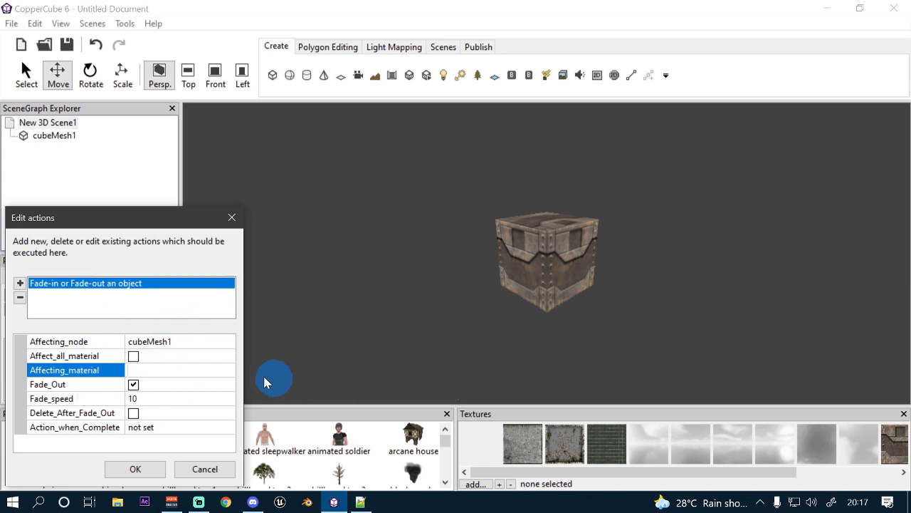
{"action": "left_click", "coordinate": [132, 356]}
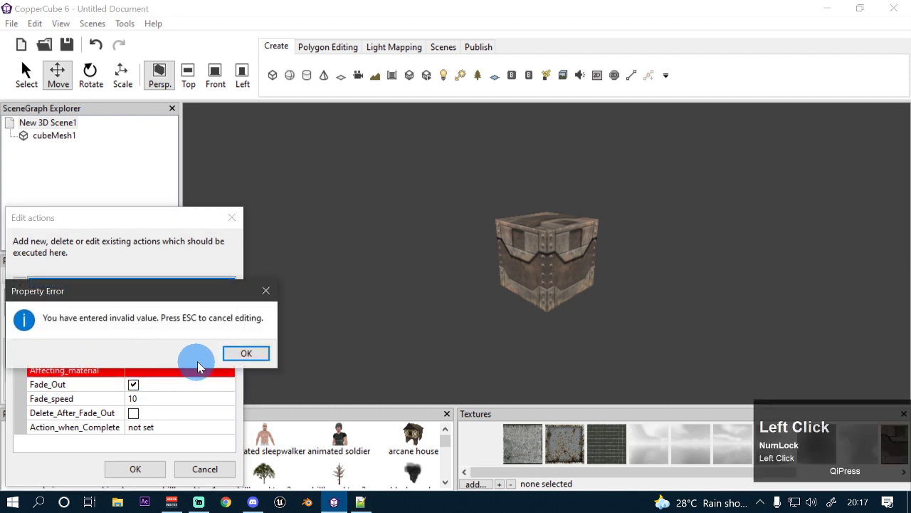
{"action": "left_click", "coordinate": [237, 356]}
{"action": "left_click", "coordinate": [133, 356]}
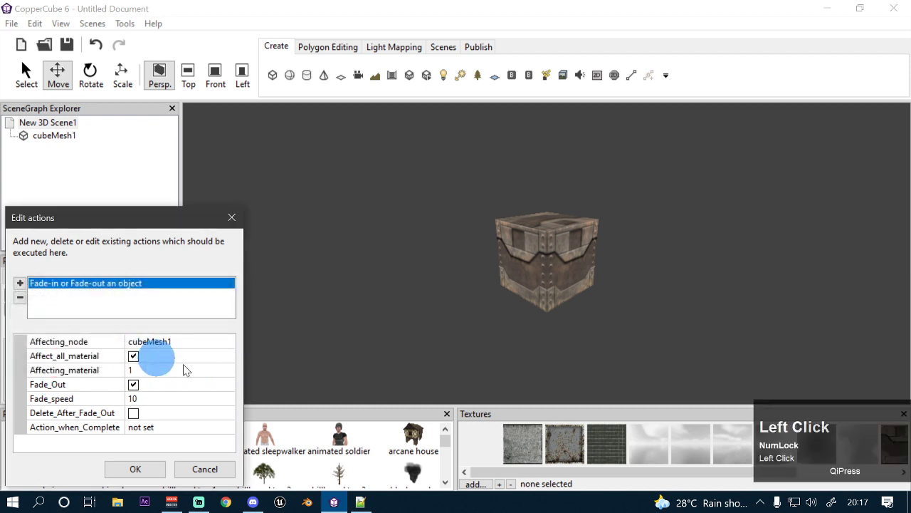
Step: Keep Fade_Out on at speed 10, Delete_After_Fade_Out off, Action_when_Complete unset, and confirm the action
{"action": "left_click", "coordinate": [133, 385]}
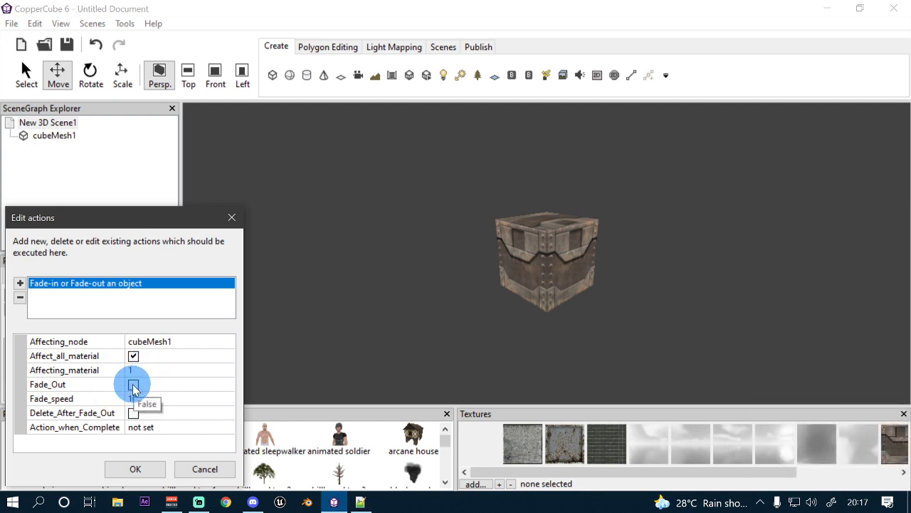
{"action": "left_click", "coordinate": [134, 385]}
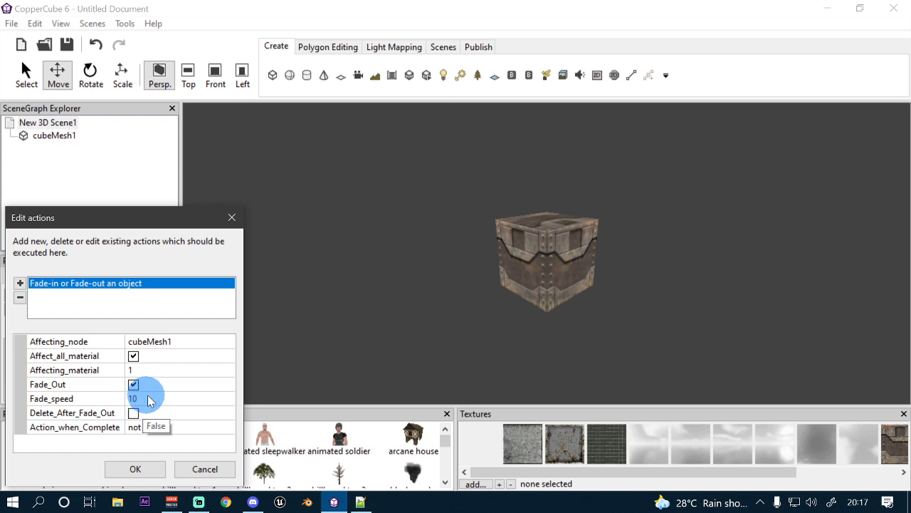
{"action": "left_click", "coordinate": [151, 403]}
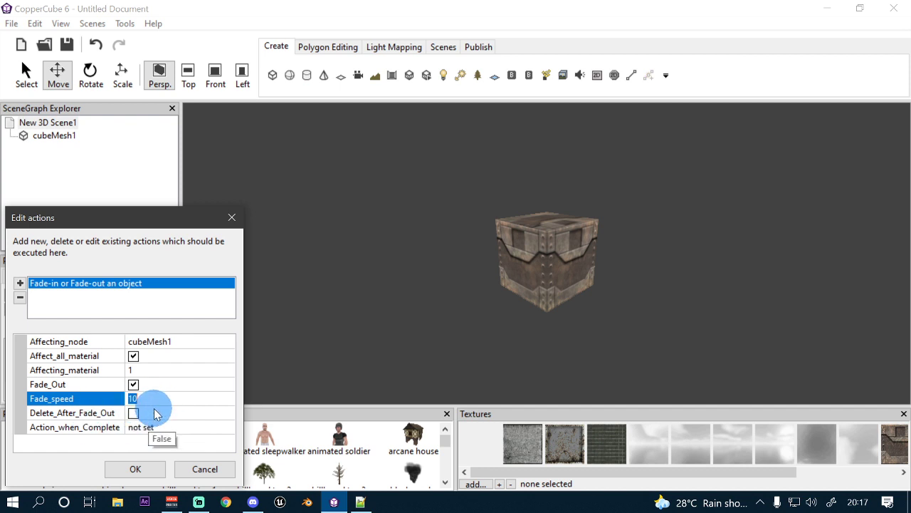
{"action": "left_click", "coordinate": [134, 413]}
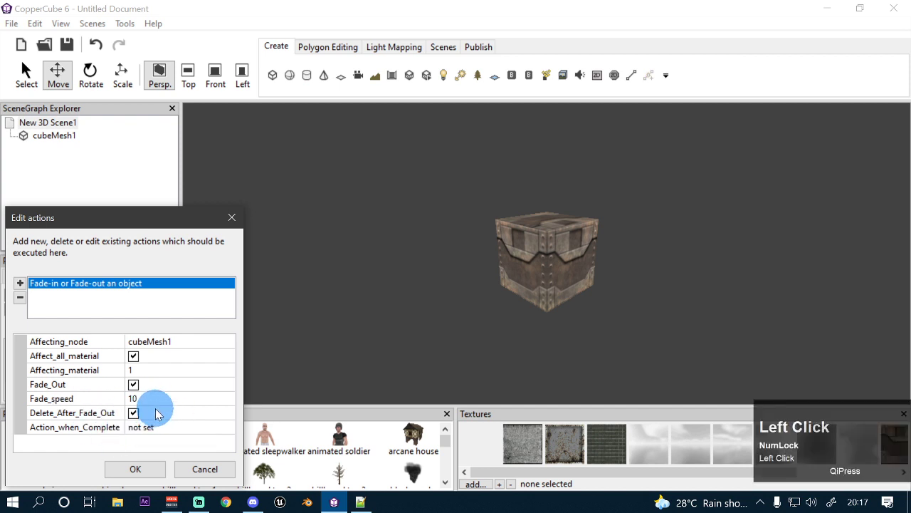
{"action": "left_click", "coordinate": [132, 413]}
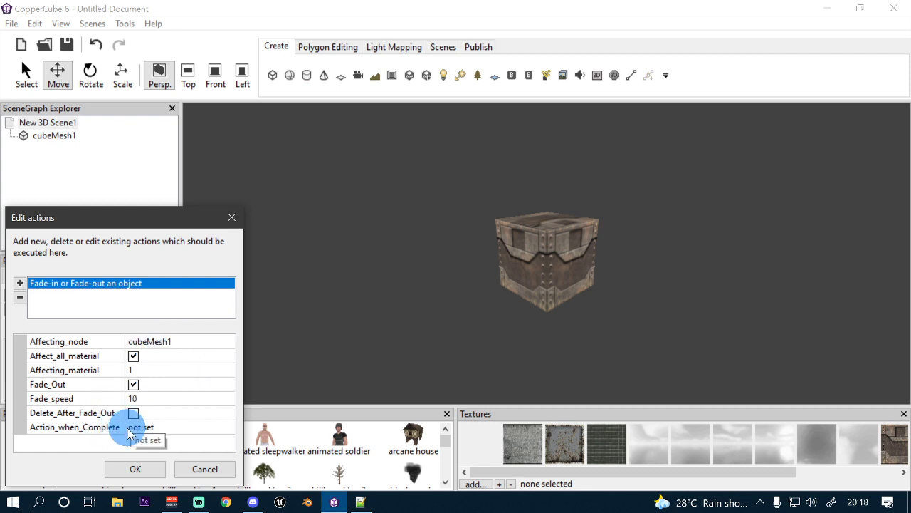
{"action": "left_click", "coordinate": [204, 427]}
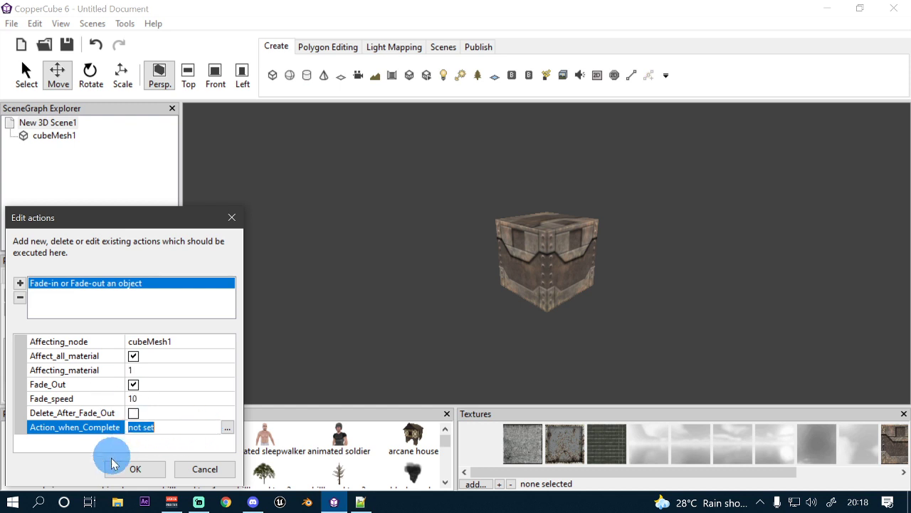
{"action": "left_click", "coordinate": [135, 468]}
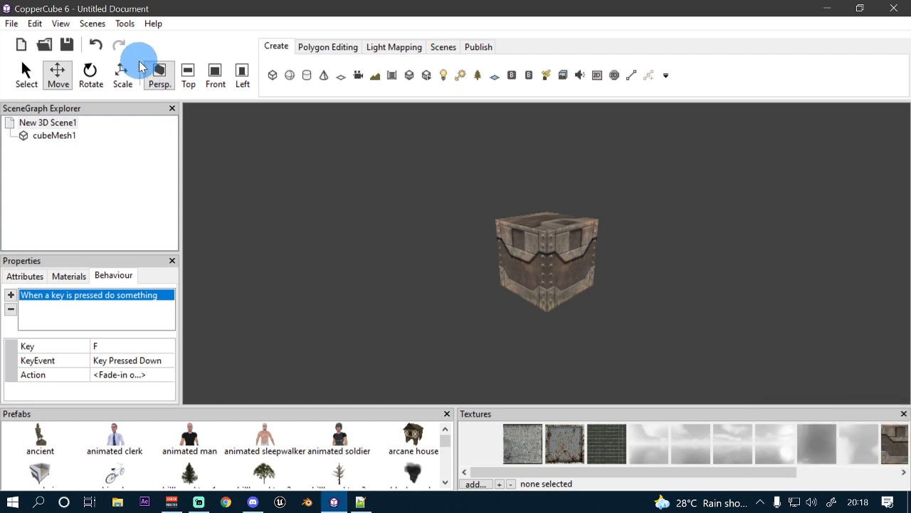
{"action": "left_click", "coordinate": [131, 23]}
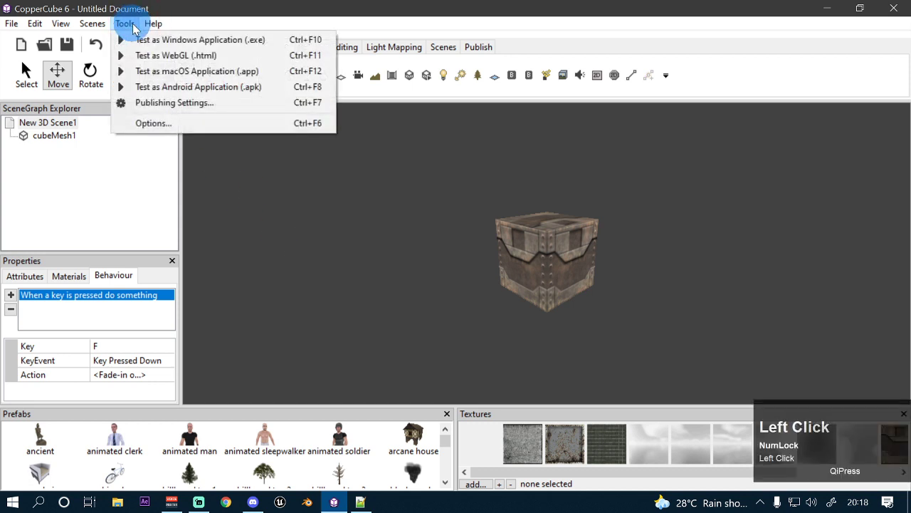
{"action": "left_click", "coordinate": [154, 41]}
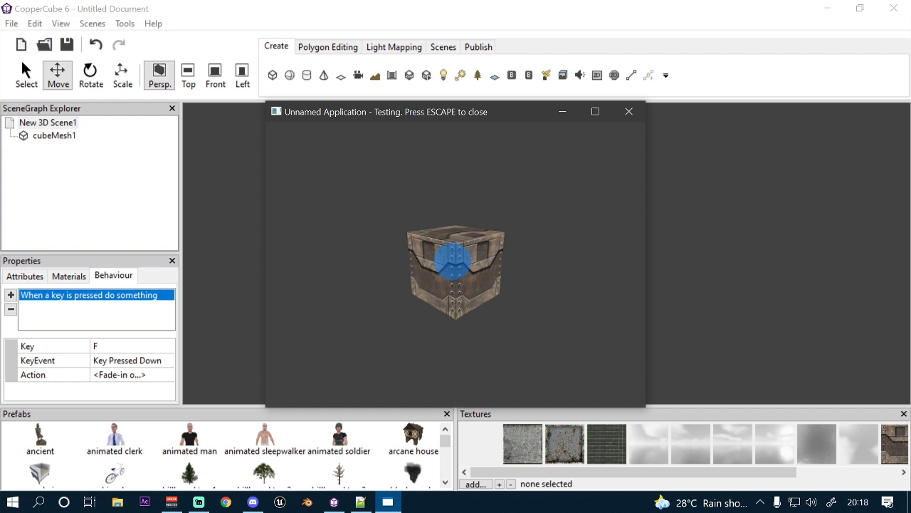
{"action": "key", "text": "f"}
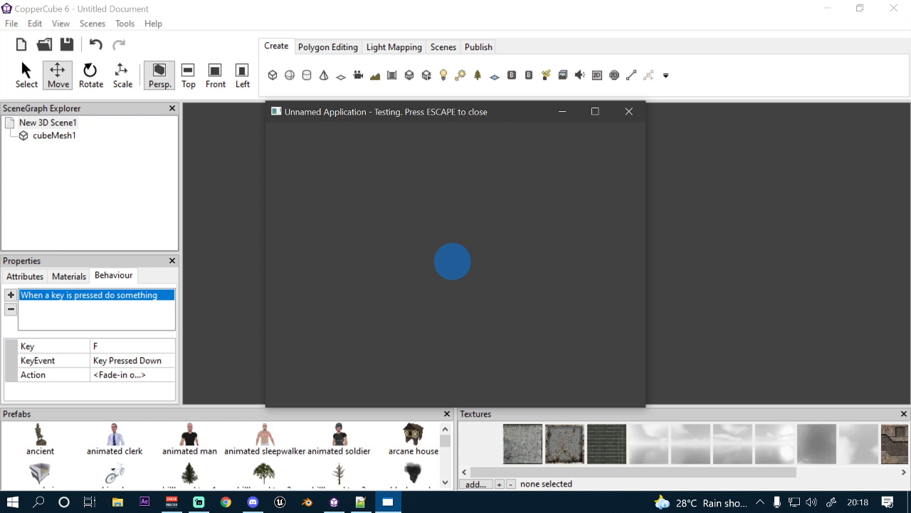
{"action": "key", "text": "Escape"}
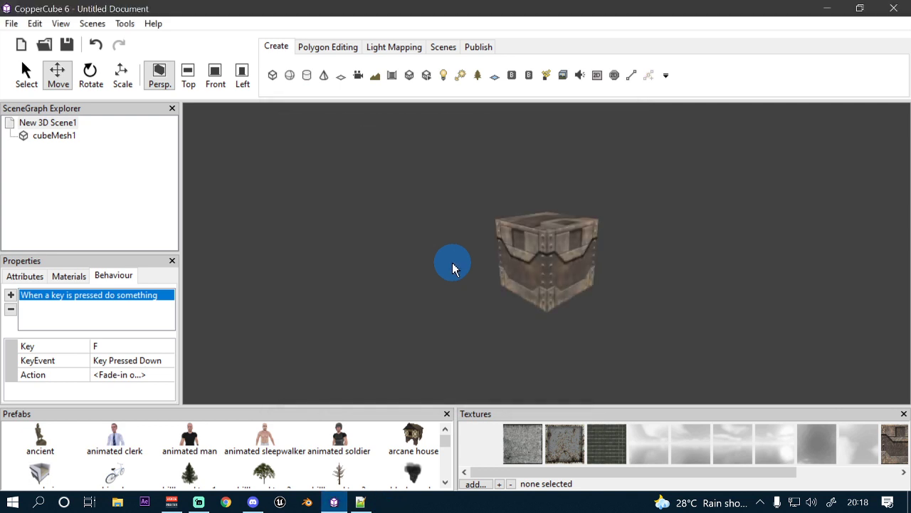
Step: Add a second 'When a key is pressed' behaviour on key G and open its action editor
{"action": "left_click", "coordinate": [12, 295]}
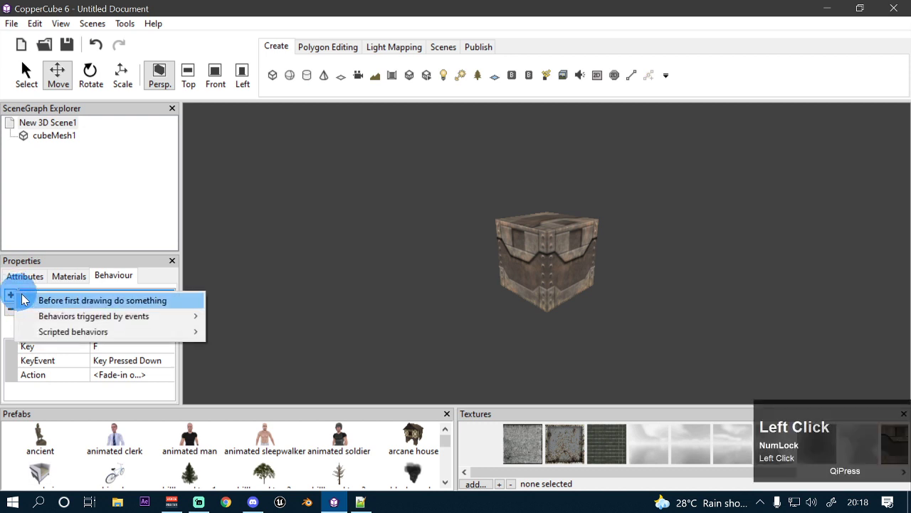
{"action": "mouse_move", "coordinate": [95, 316]}
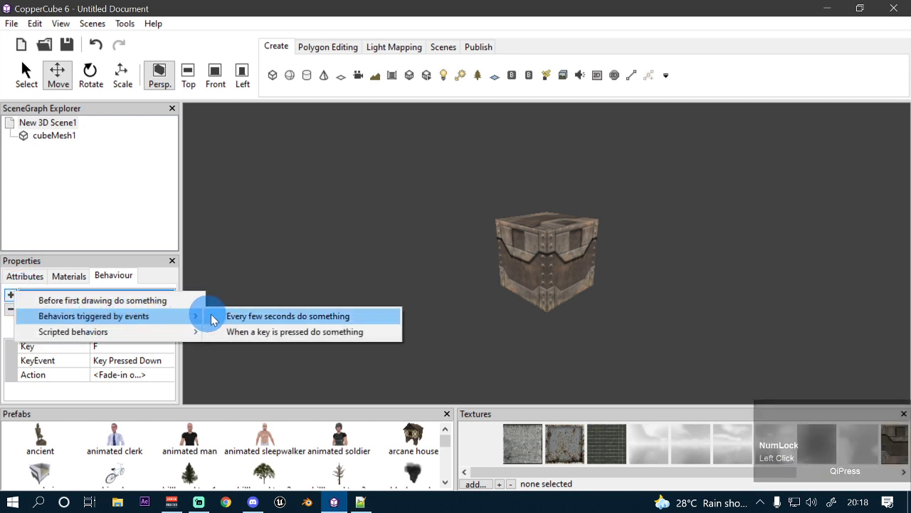
{"action": "left_click", "coordinate": [254, 331]}
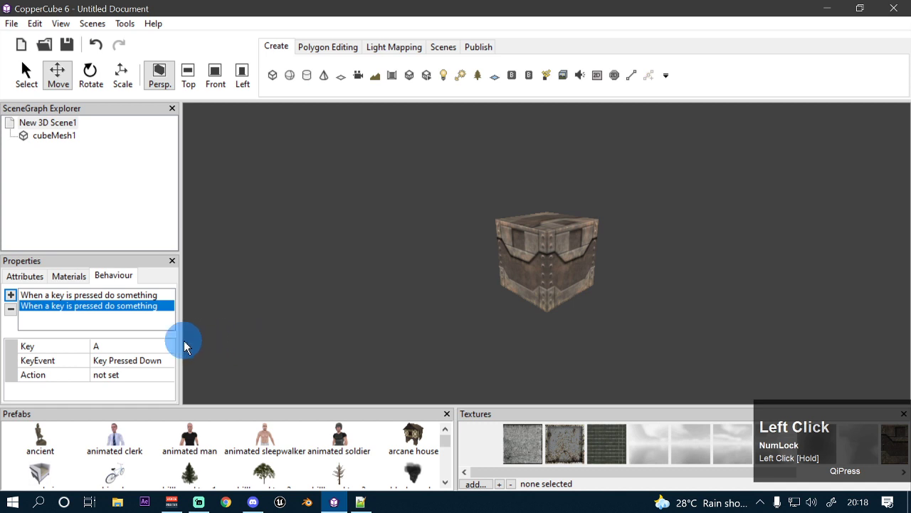
{"action": "left_click", "coordinate": [152, 347]}
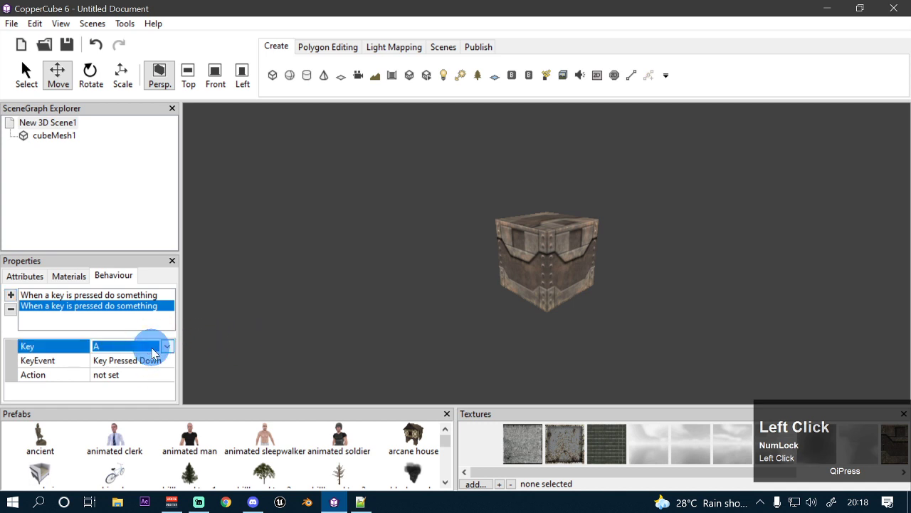
{"action": "key", "text": "g"}
{"action": "left_click", "coordinate": [163, 374]}
{"action": "left_click", "coordinate": [165, 375]}
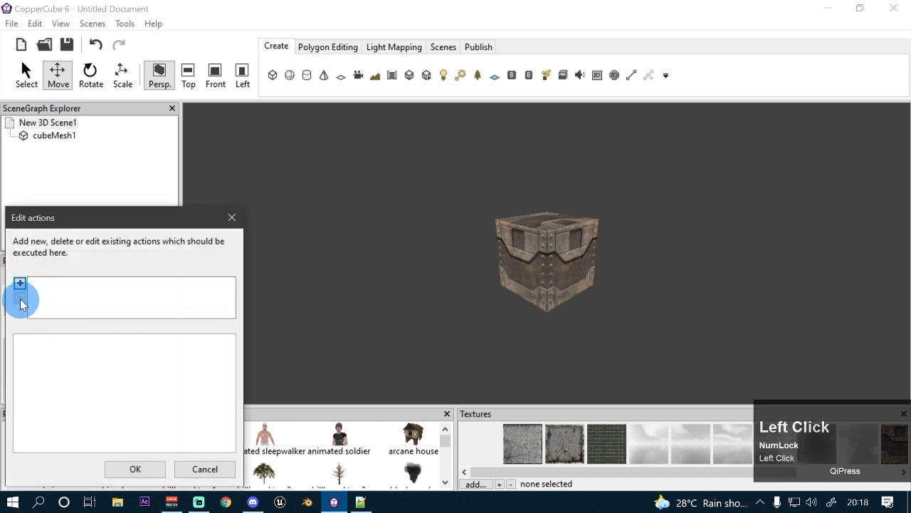
Step: Add a Fade-in or Fade-out action on cubeMesh1 with Fade_Out unchecked, and confirm it
{"action": "left_click", "coordinate": [20, 284]}
{"action": "mouse_move", "coordinate": [156, 448]}
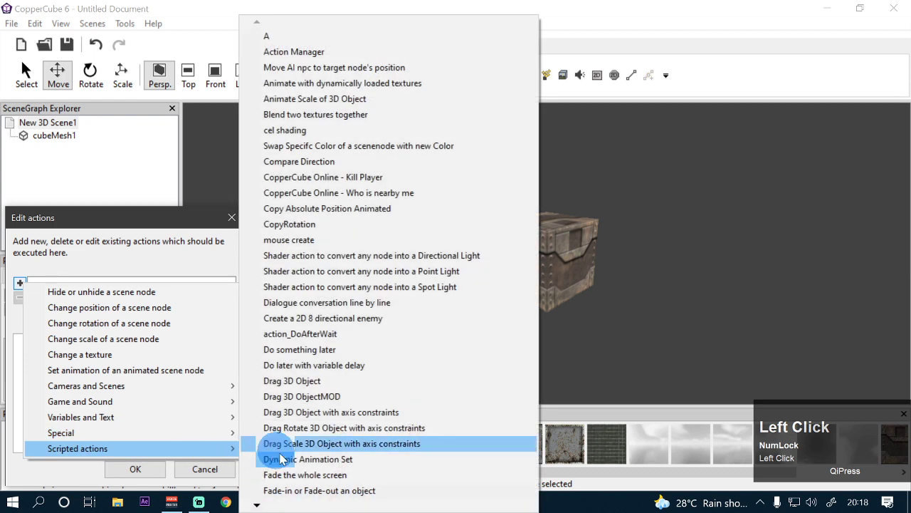
{"action": "left_click", "coordinate": [295, 490]}
{"action": "left_click", "coordinate": [171, 346]}
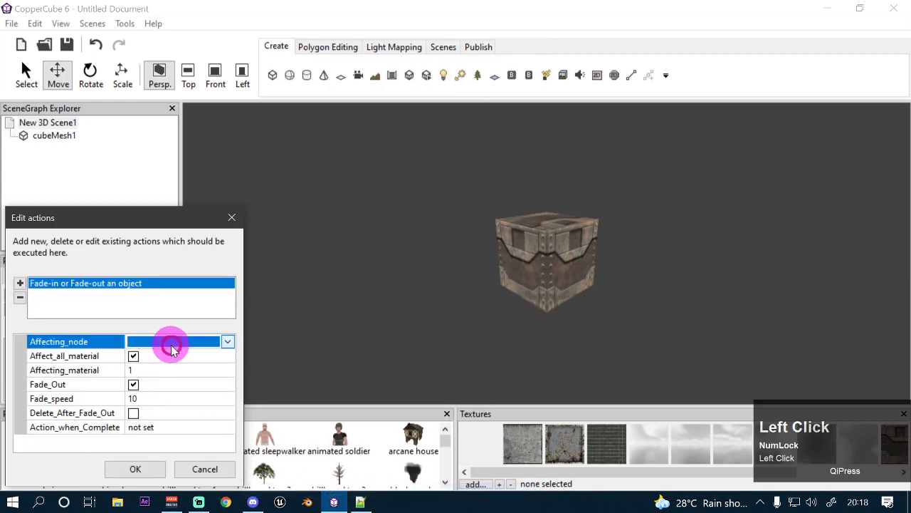
{"action": "left_click", "coordinate": [163, 367]}
{"action": "left_click", "coordinate": [139, 313]}
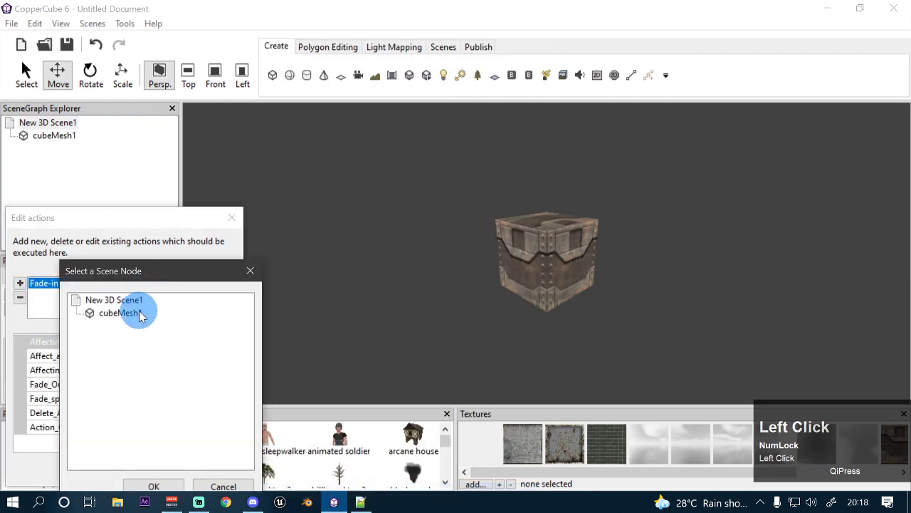
{"action": "left_click", "coordinate": [154, 486]}
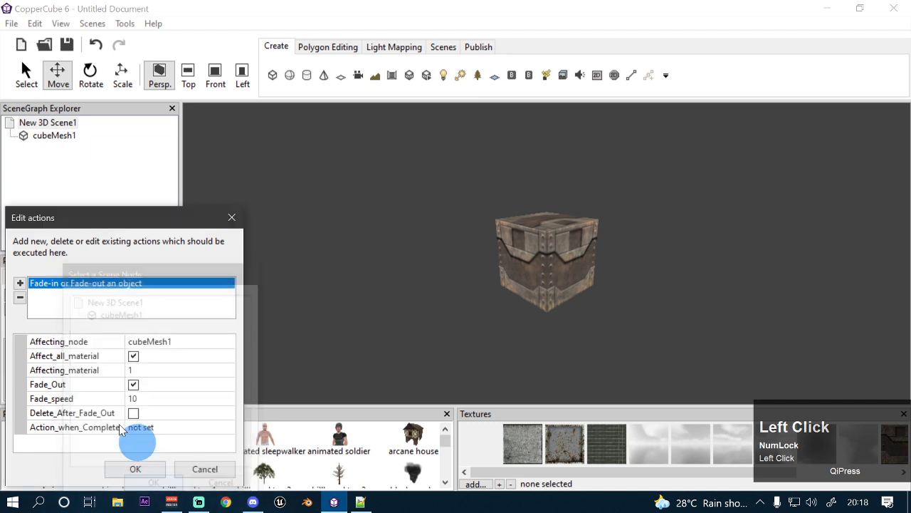
{"action": "left_click", "coordinate": [134, 387]}
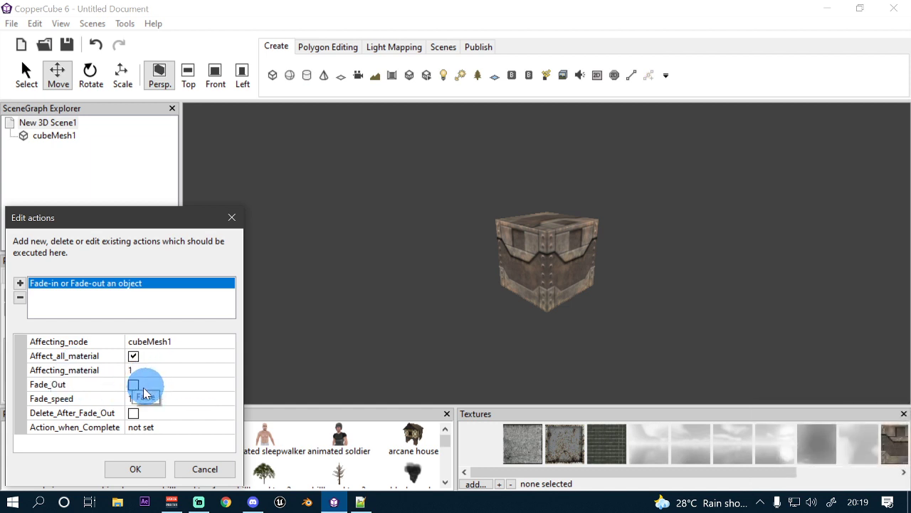
{"action": "left_click", "coordinate": [137, 470]}
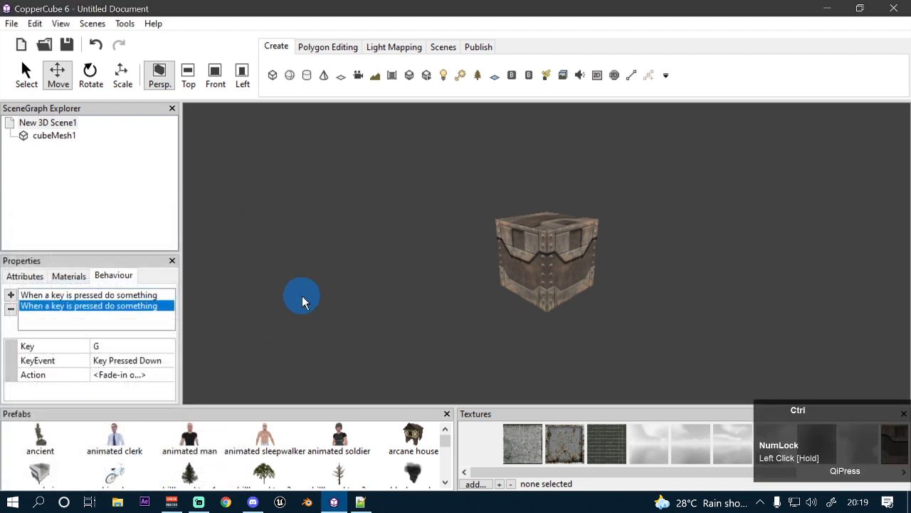
Step: Test-run the scene with Ctrl+F10, pressing F to fade the cube out and G to fade it in
{"action": "key", "text": "ctrl+F10"}
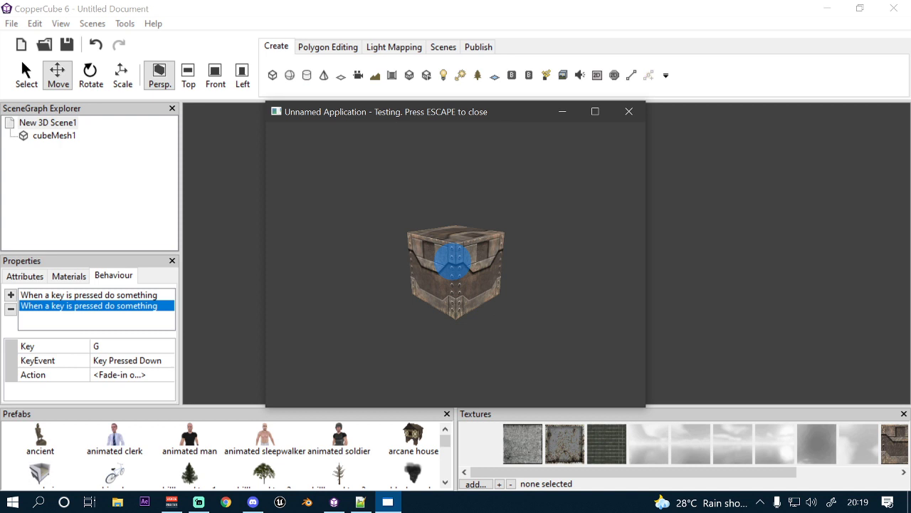
{"action": "key", "text": "f"}
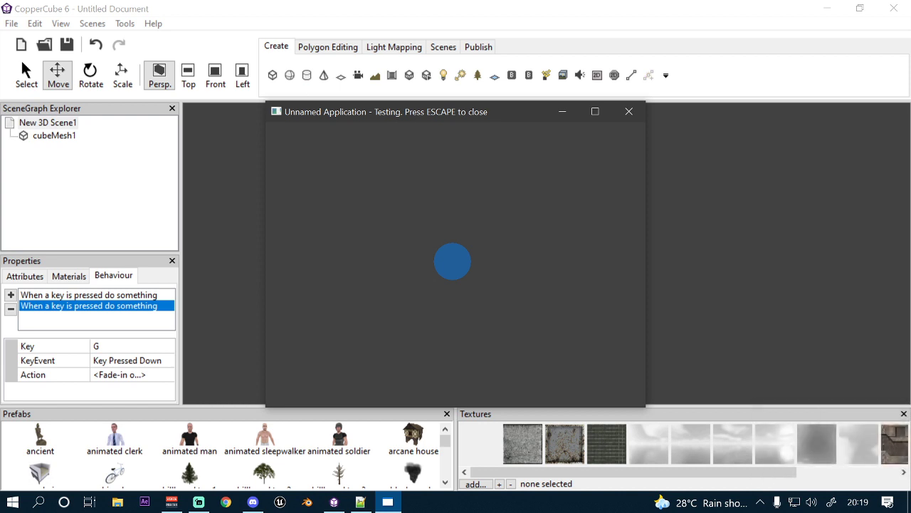
{"action": "key", "text": "g"}
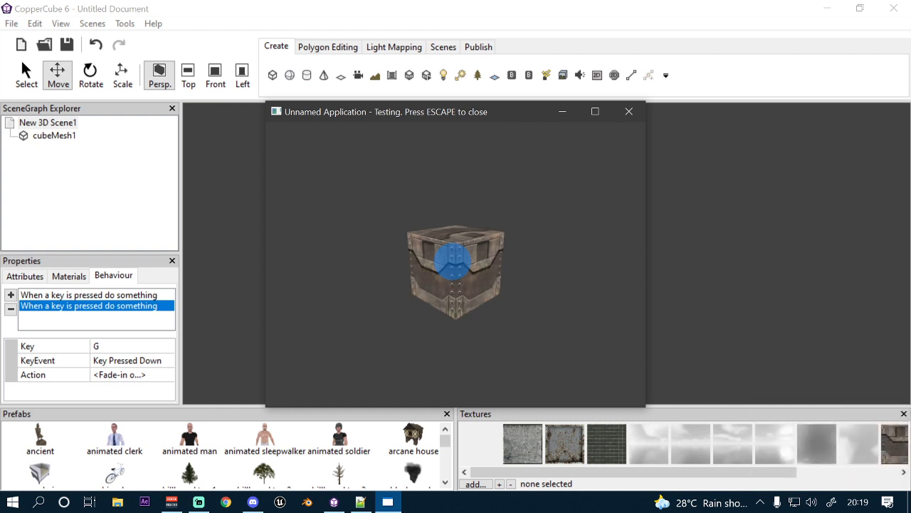
{"action": "key", "text": "Escape"}
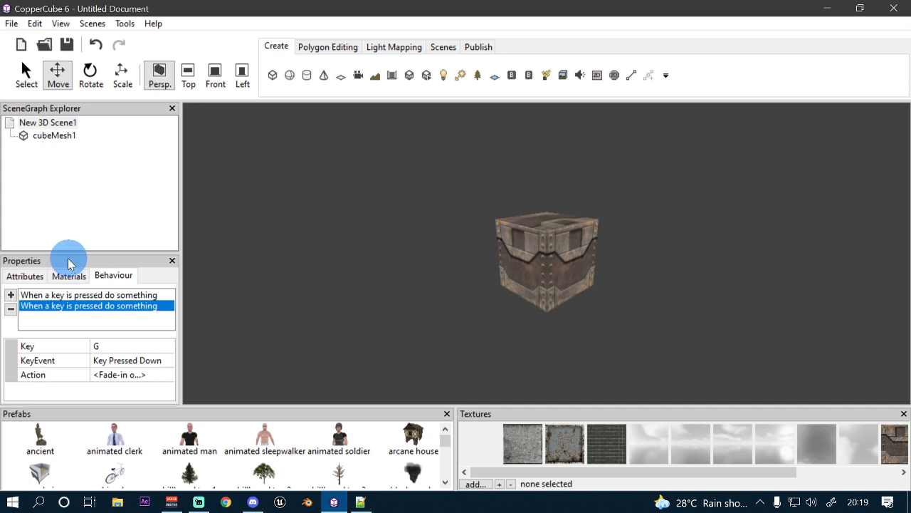
Step: Enable Delete_After_Fade_Out on the F-key fade action and confirm it
{"action": "left_click", "coordinate": [79, 297]}
{"action": "left_click", "coordinate": [171, 375]}
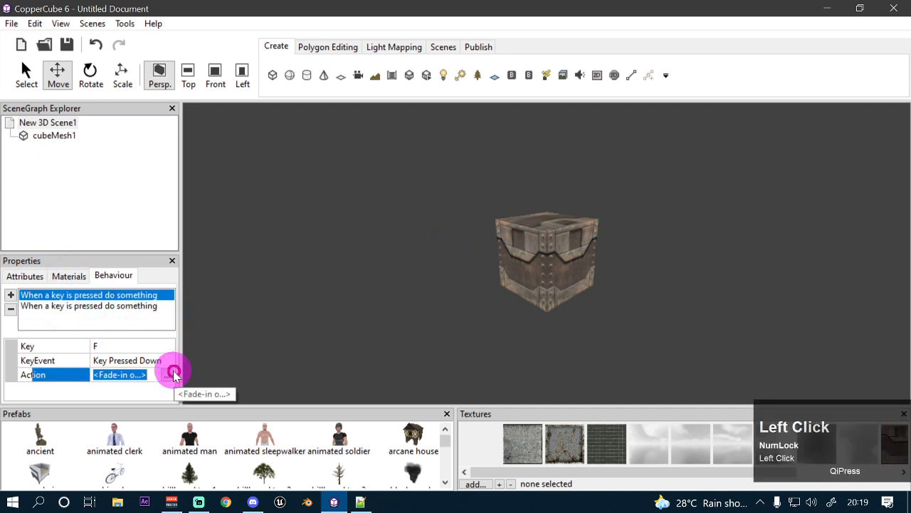
{"action": "left_click", "coordinate": [168, 375]}
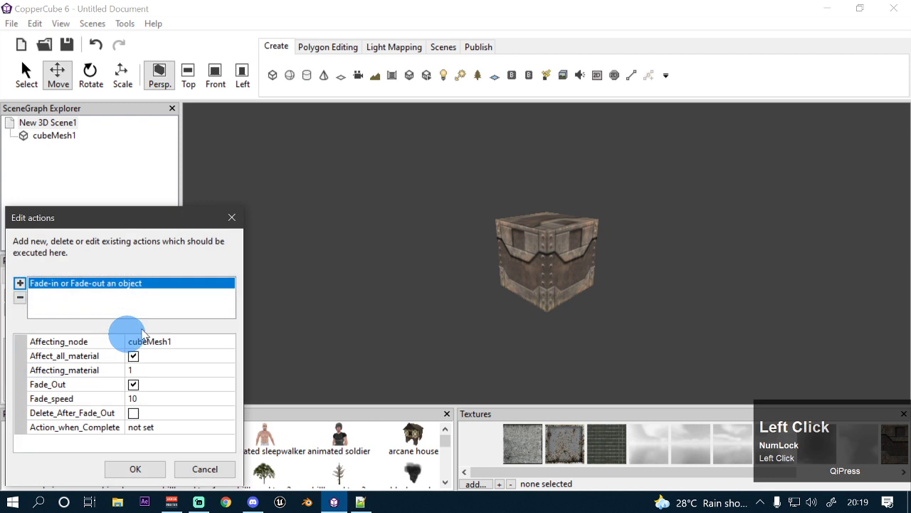
{"action": "left_click", "coordinate": [133, 413]}
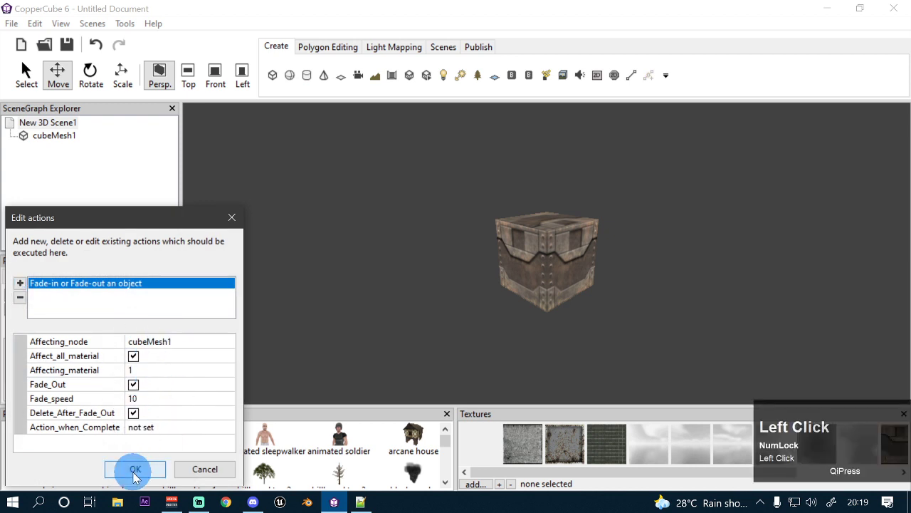
{"action": "left_click", "coordinate": [135, 468]}
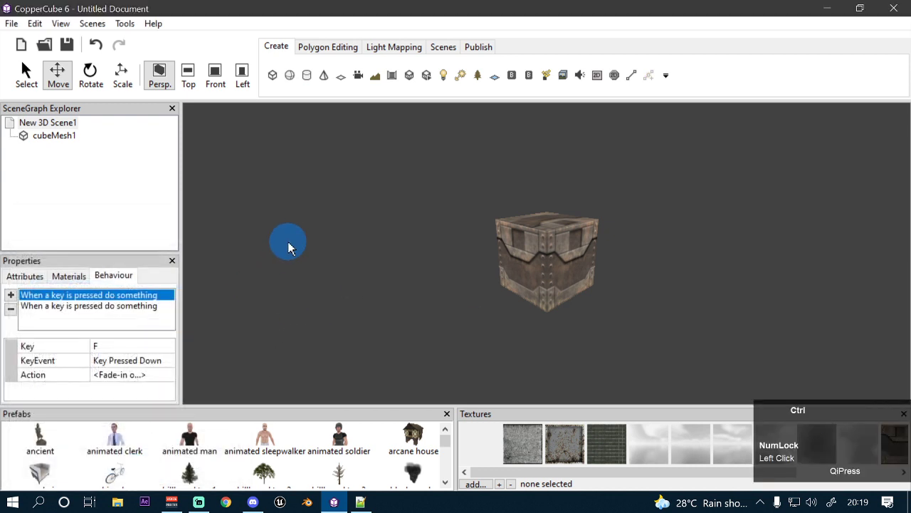
Step: Test-run the scene pressing F then G, which logs an invalid scene node error, then close it
{"action": "key", "text": "ctrl+F10"}
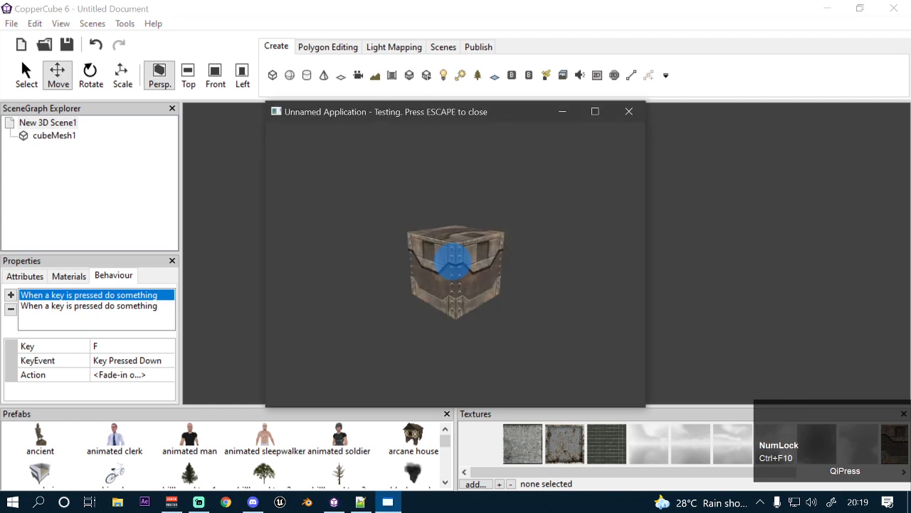
{"action": "key", "text": "f"}
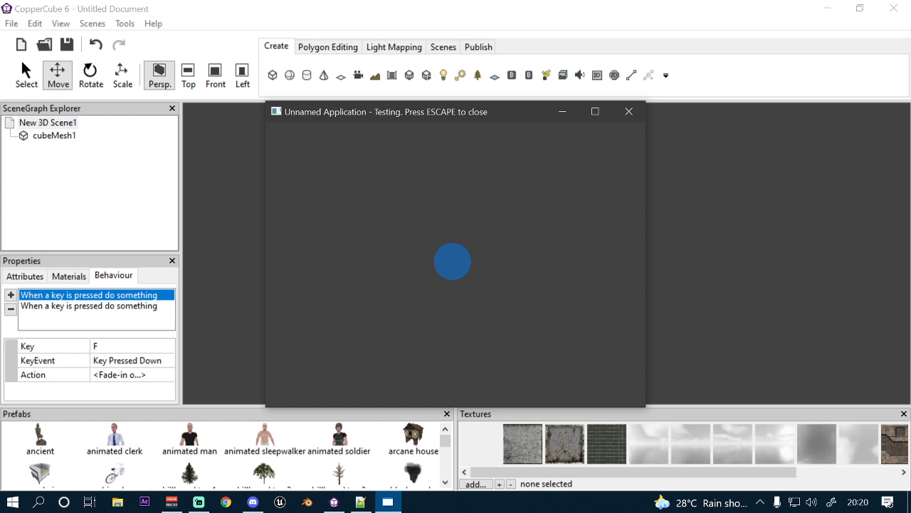
{"action": "key", "text": "g"}
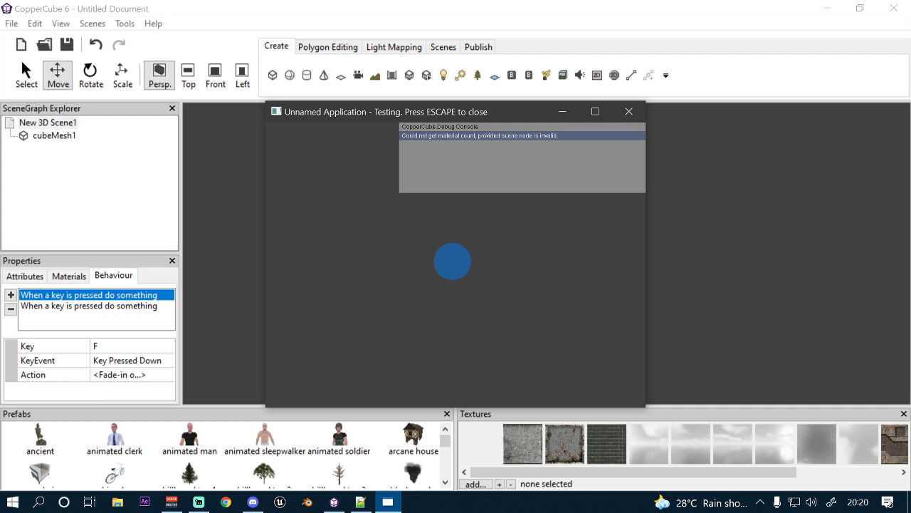
{"action": "key", "text": "Escape"}
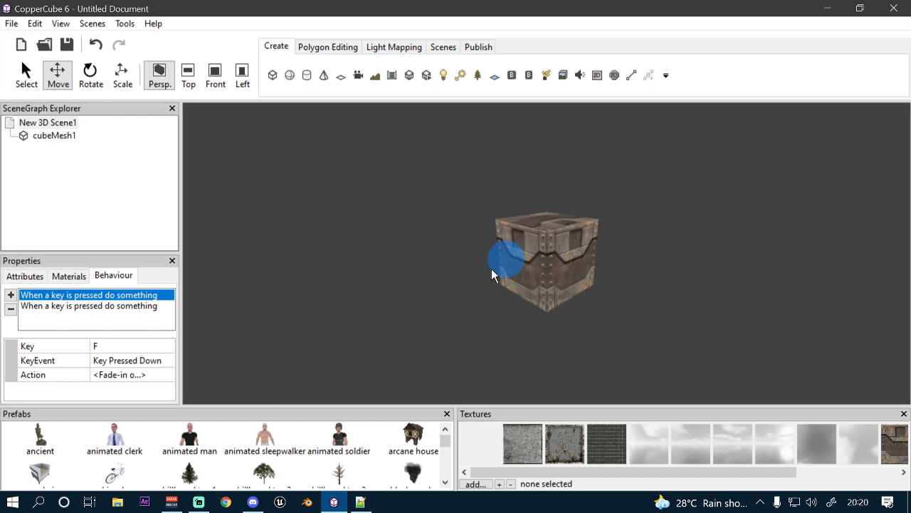
Step: Review the fade action settings and inspect the cube's attributes and behaviours
{"action": "left_click", "coordinate": [163, 375]}
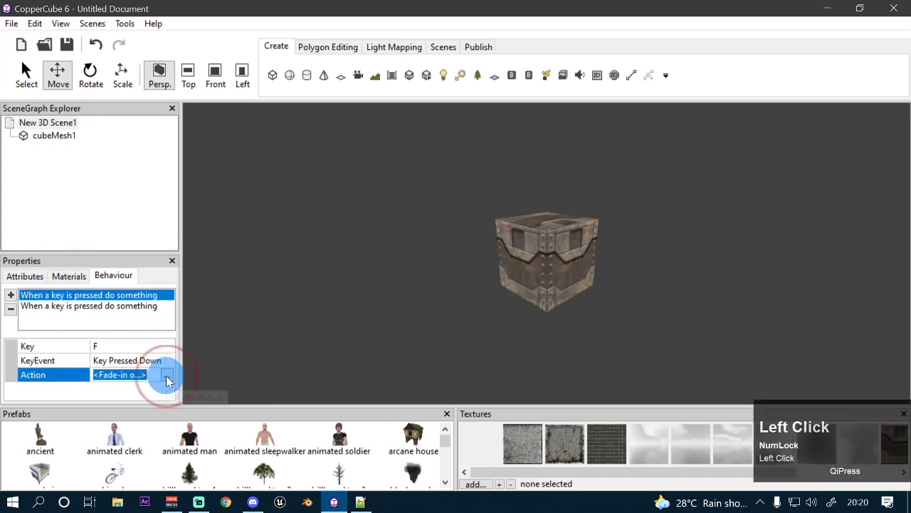
{"action": "left_click", "coordinate": [168, 374]}
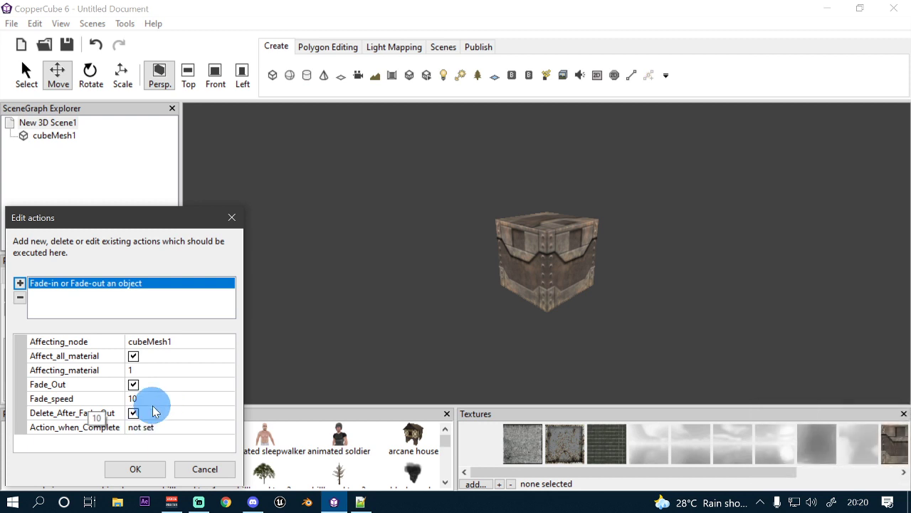
{"action": "left_click", "coordinate": [136, 469]}
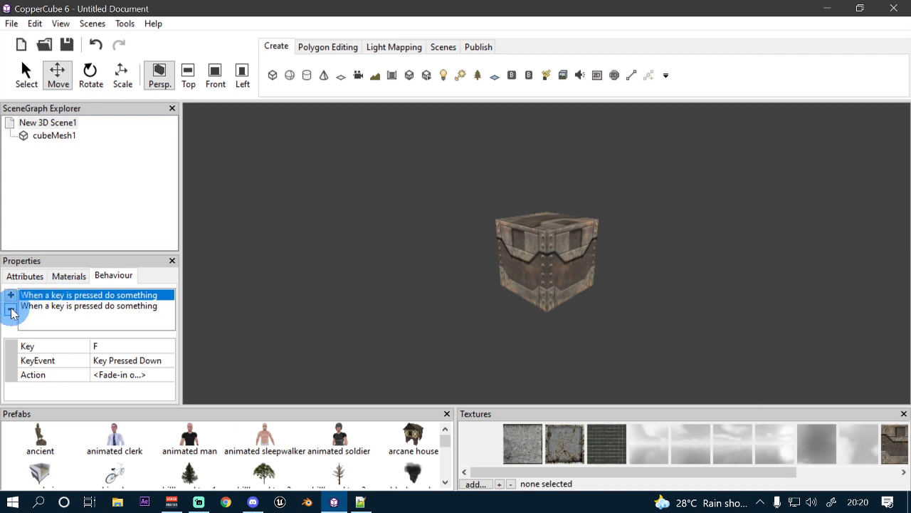
{"action": "left_click", "coordinate": [23, 277]}
{"action": "left_click", "coordinate": [524, 241]}
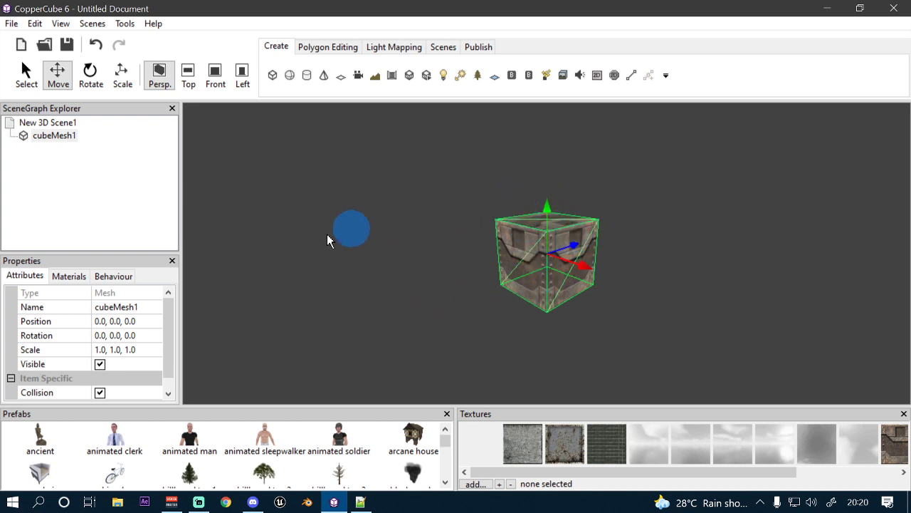
{"action": "left_click_drag", "start_coordinate": [168, 324], "coordinate": [168, 356]}
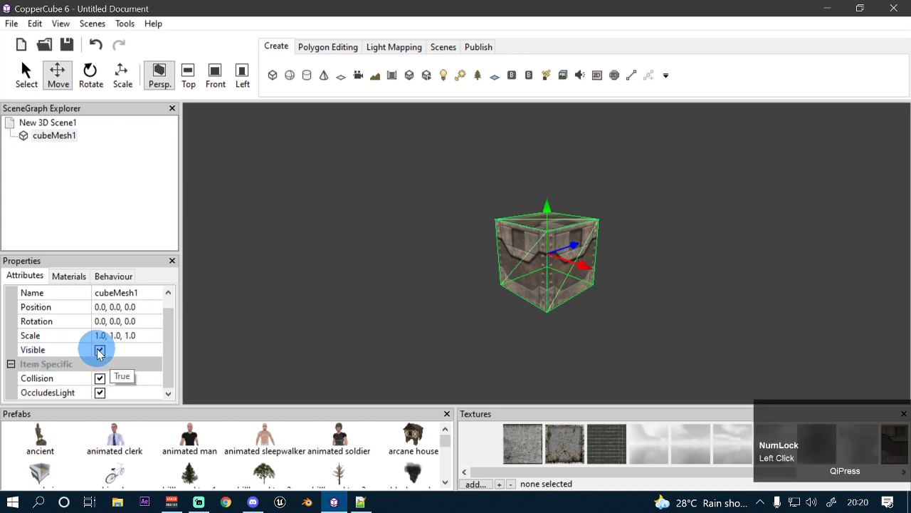
{"action": "left_click", "coordinate": [116, 278]}
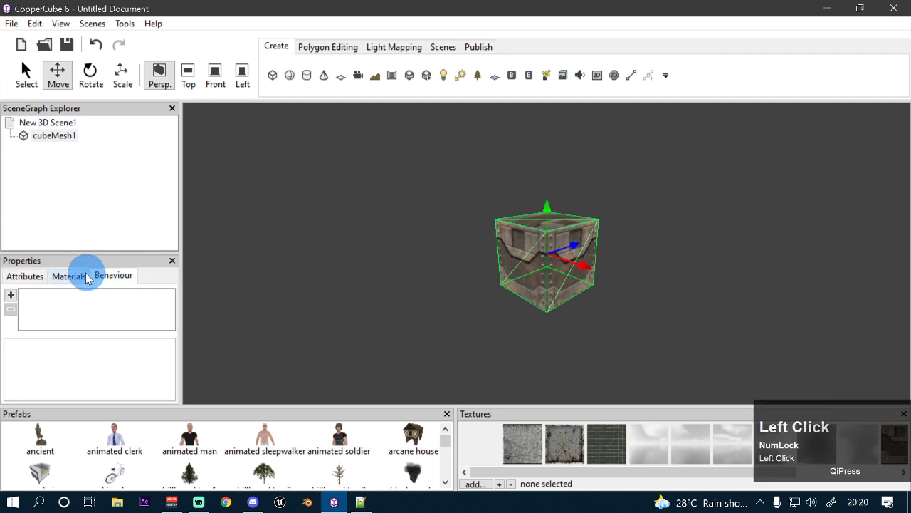
Step: Delete the Key F behaviour from New 3D Scene1
{"action": "left_click", "coordinate": [57, 123]}
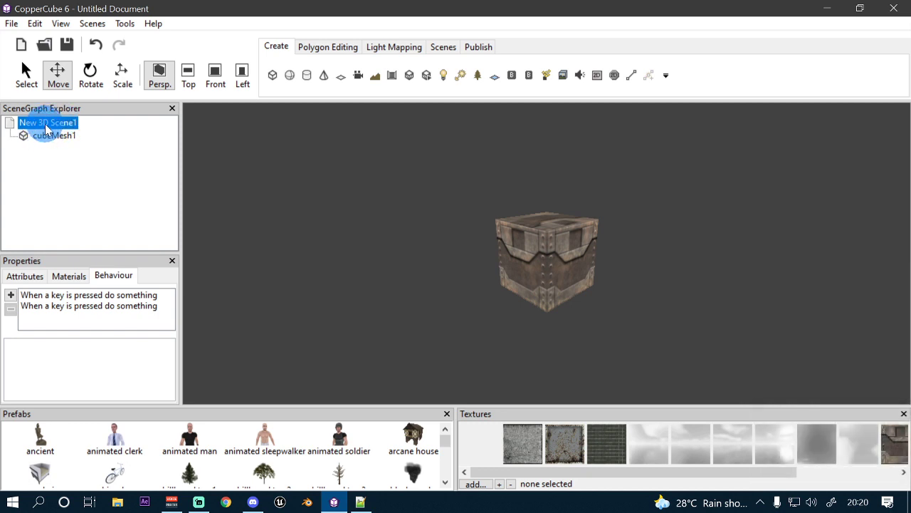
{"action": "left_click", "coordinate": [68, 295]}
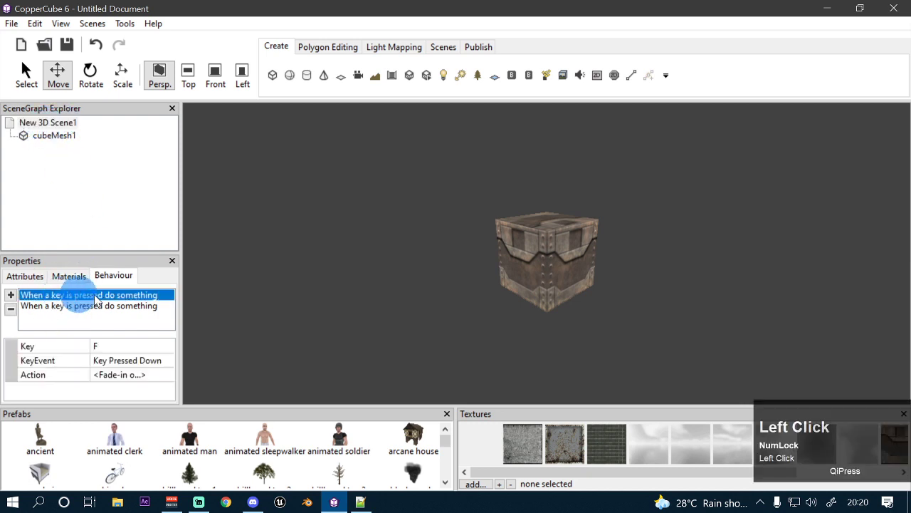
{"action": "left_click", "coordinate": [10, 309]}
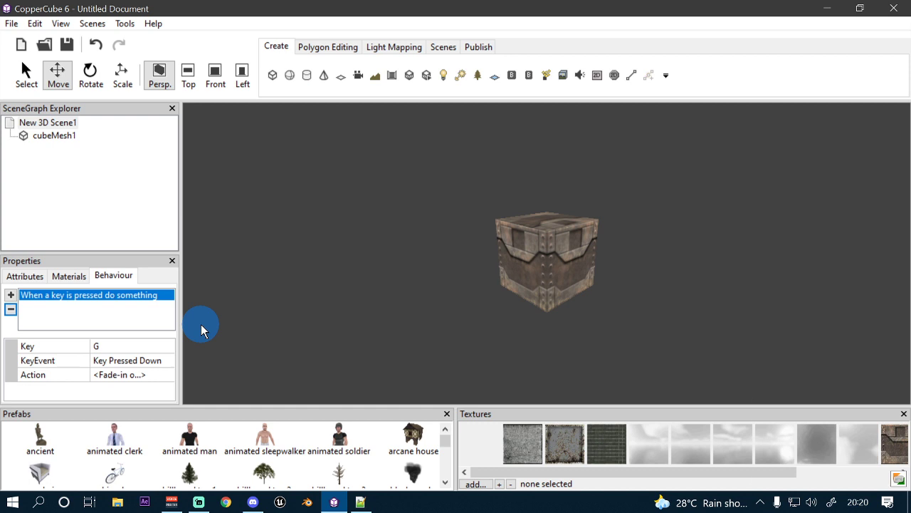
Step: Test-run the scene with Ctrl+F10 and press G three times to watch the cube fade
{"action": "key", "text": "ctrl+F10"}
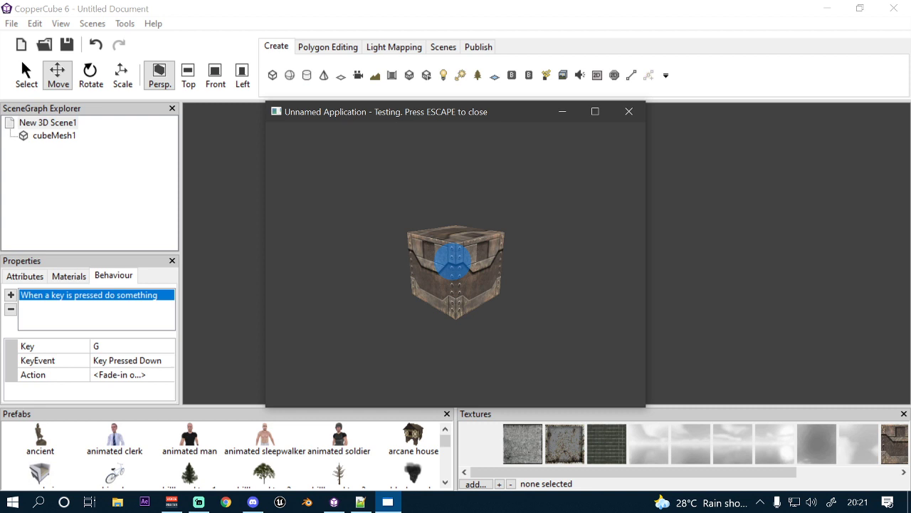
{"action": "key", "text": "g"}
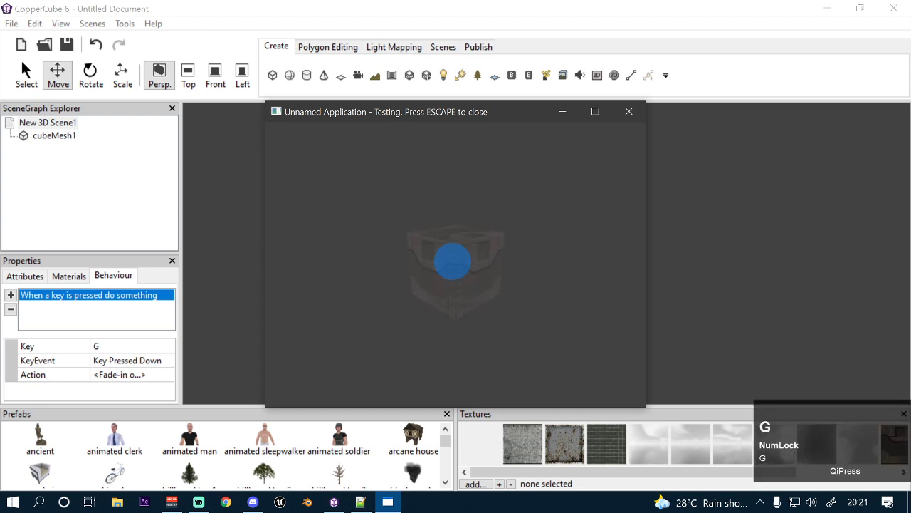
{"action": "key", "text": "g"}
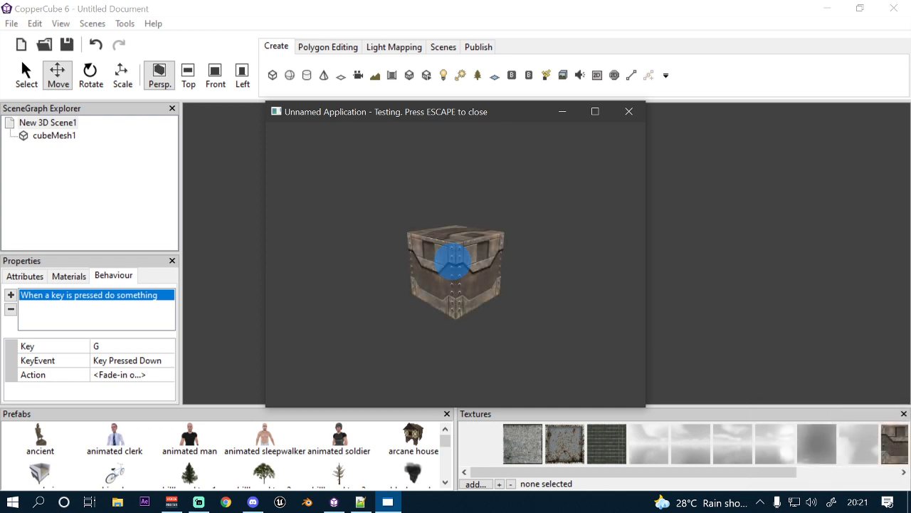
{"action": "key", "text": "g"}
{"action": "key", "text": "Escape"}
{"action": "left_click", "coordinate": [541, 246]}
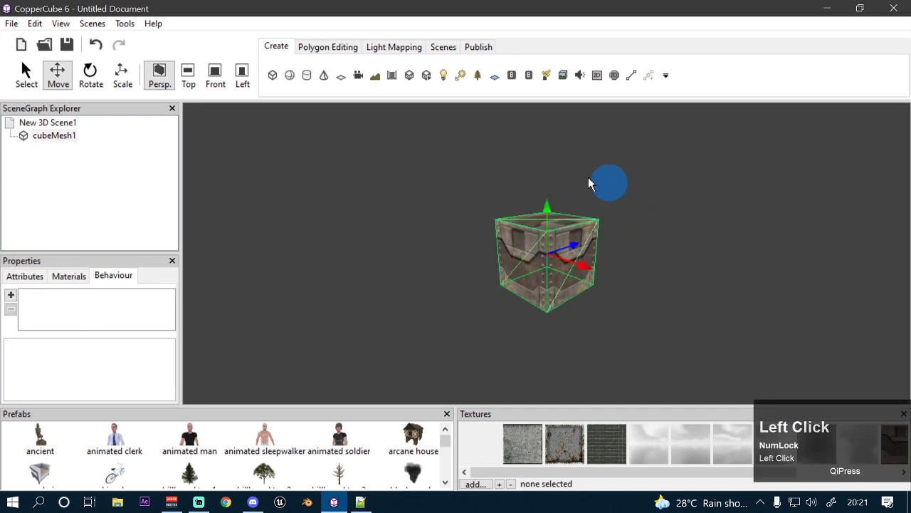
{"action": "left_click", "coordinate": [29, 276]}
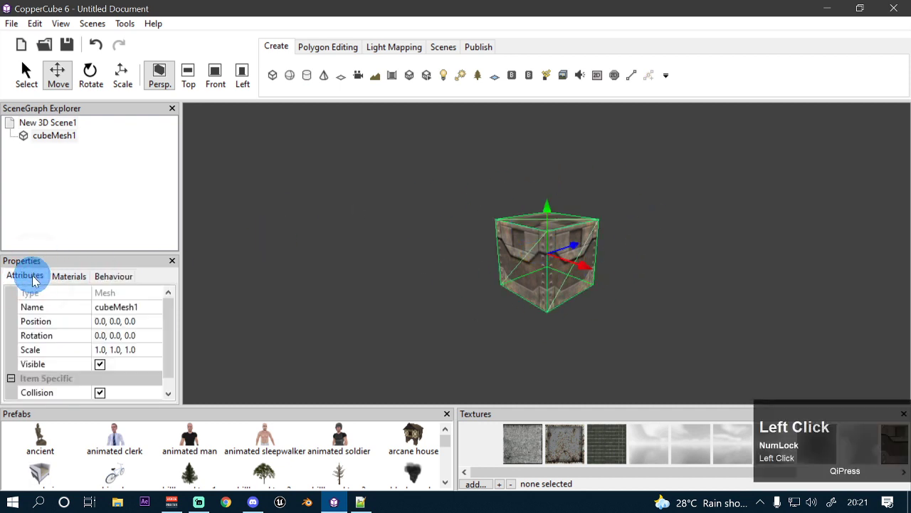
{"action": "left_click", "coordinate": [100, 366]}
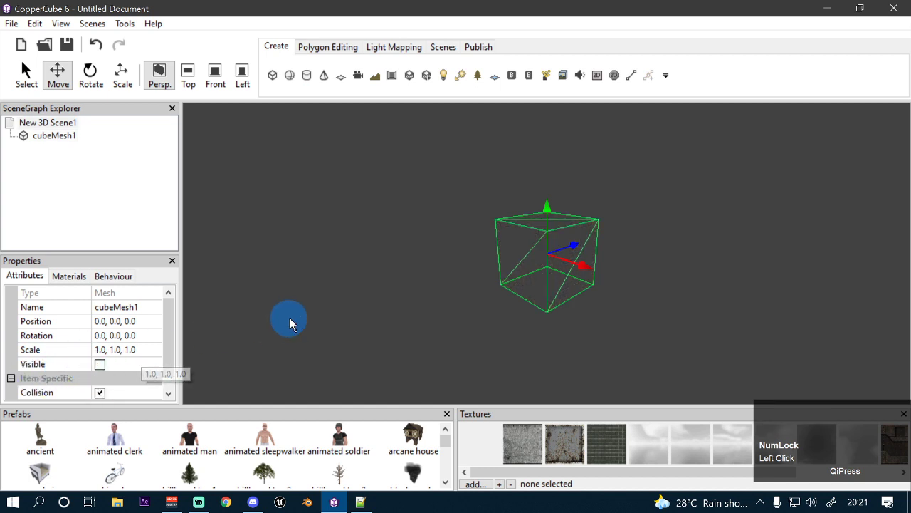
{"action": "key", "text": "ctrl"}
{"action": "key", "text": "ctrl+F10"}
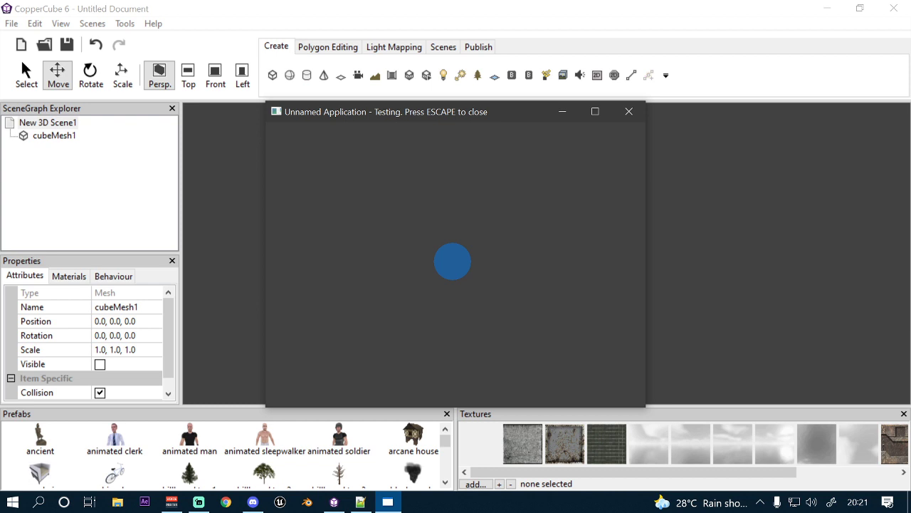
{"action": "key", "text": "g"}
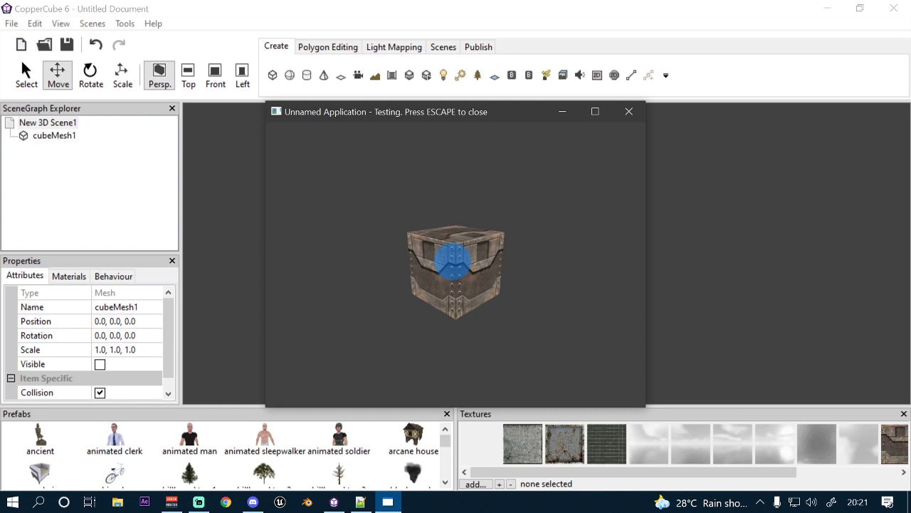
{"action": "key", "text": "Escape"}
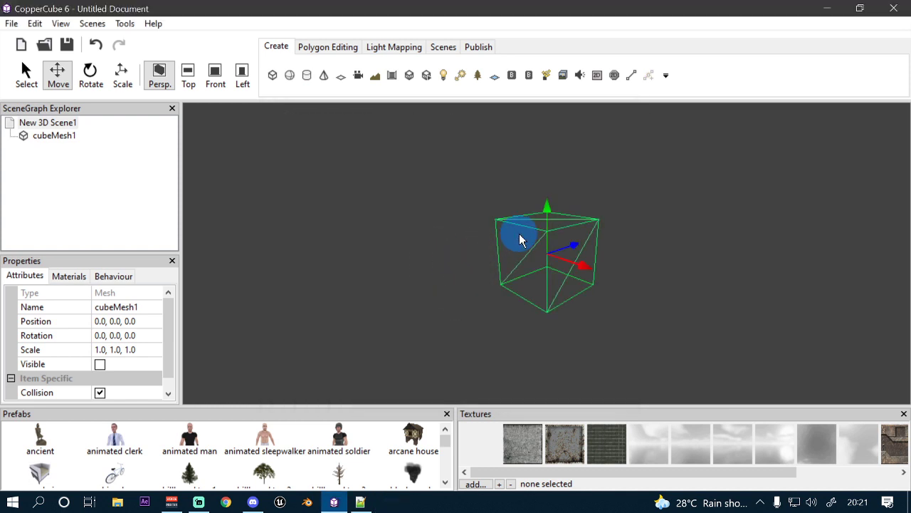
Step: On the scene root's G key-press behaviour, open the fade action's Action_when_Complete setting
{"action": "left_click", "coordinate": [115, 277]}
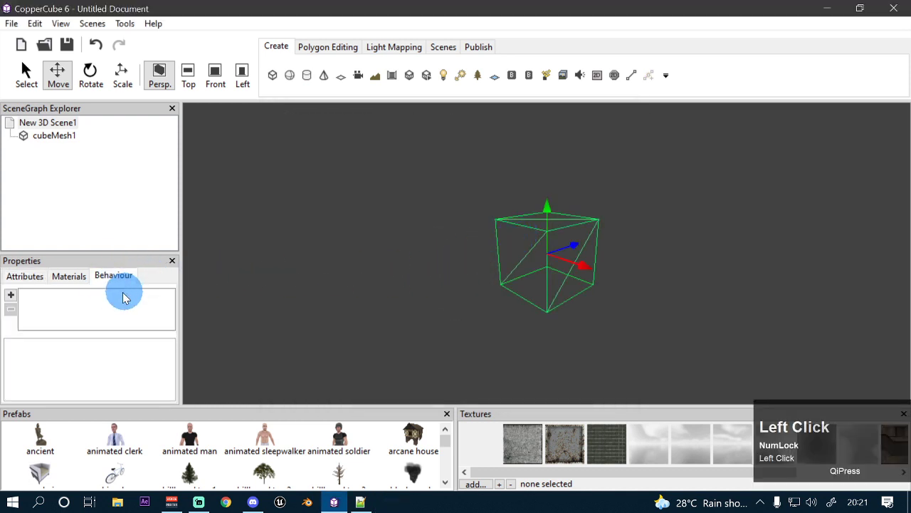
{"action": "left_click", "coordinate": [64, 124]}
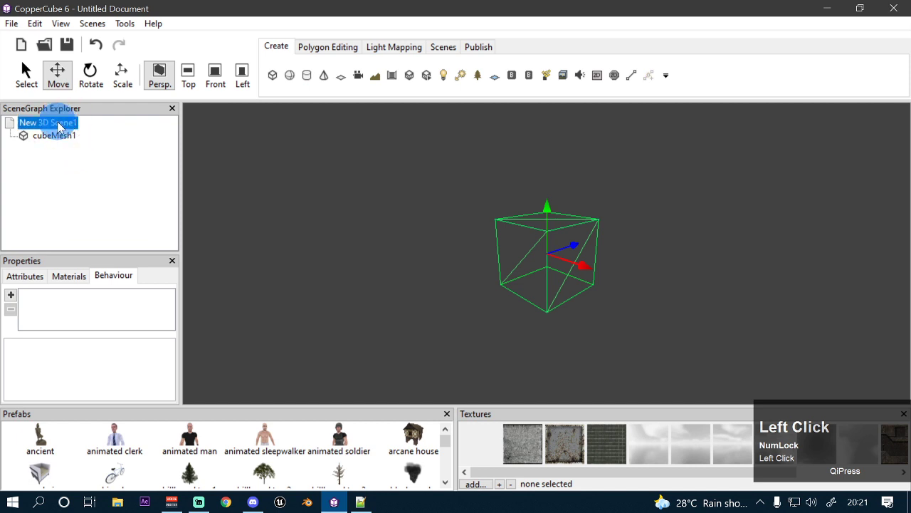
{"action": "left_click", "coordinate": [149, 295]}
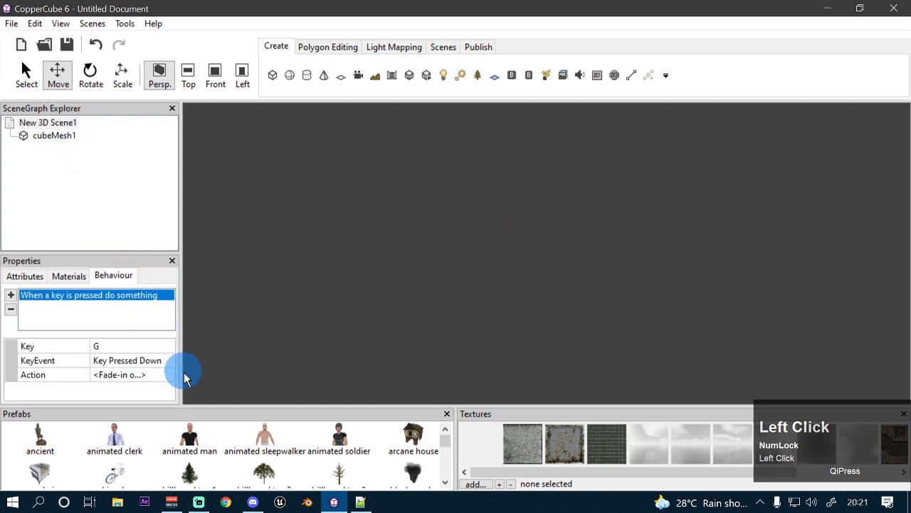
{"action": "left_click", "coordinate": [171, 375]}
{"action": "left_click", "coordinate": [171, 375]}
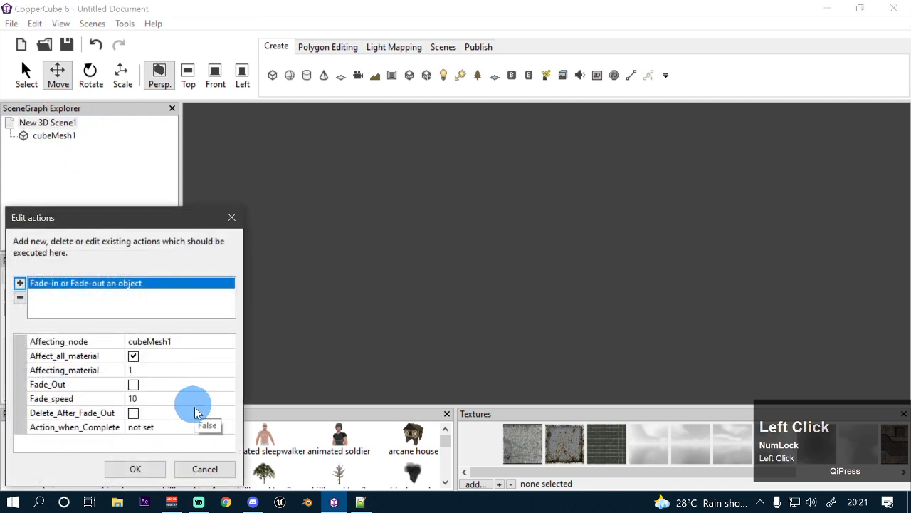
{"action": "left_click", "coordinate": [221, 427]}
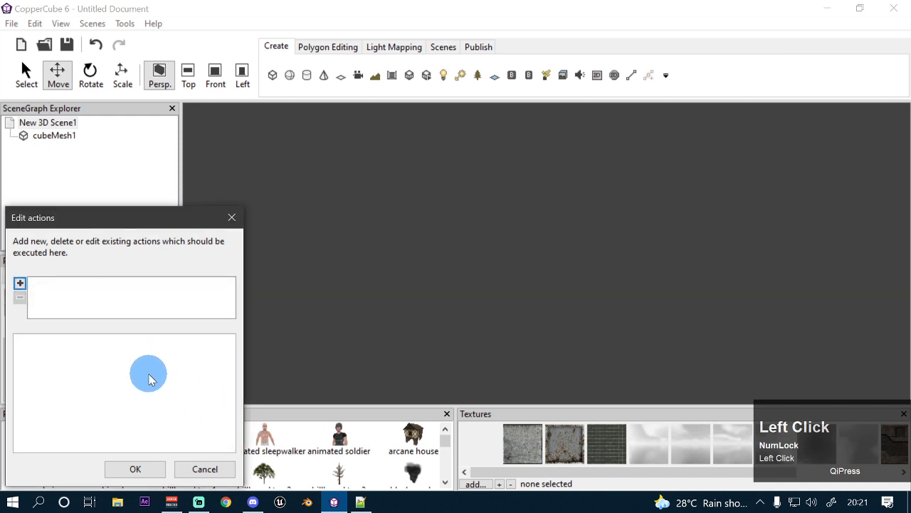
Step: Add a 'Change a texture' completion action targeting cubeMesh1
{"action": "left_click", "coordinate": [20, 283]}
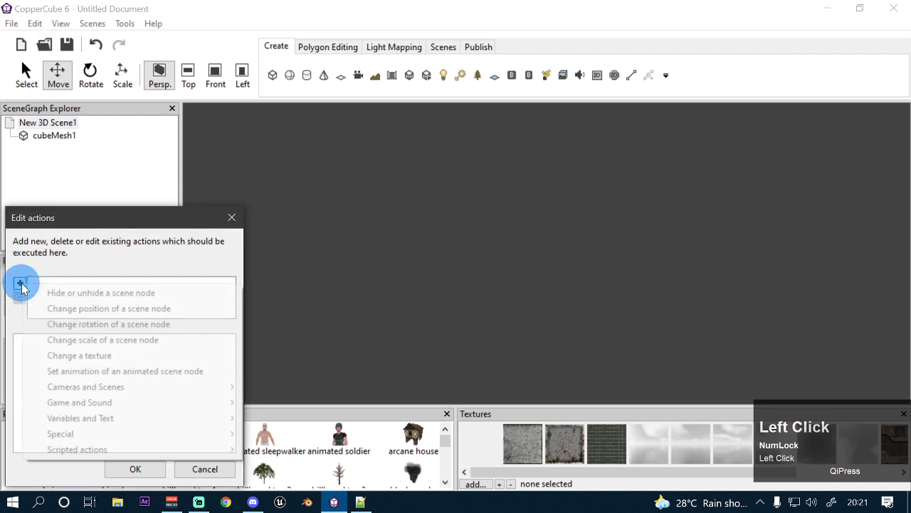
{"action": "left_click", "coordinate": [139, 354]}
{"action": "left_click", "coordinate": [194, 344]}
{"action": "left_click", "coordinate": [195, 347]}
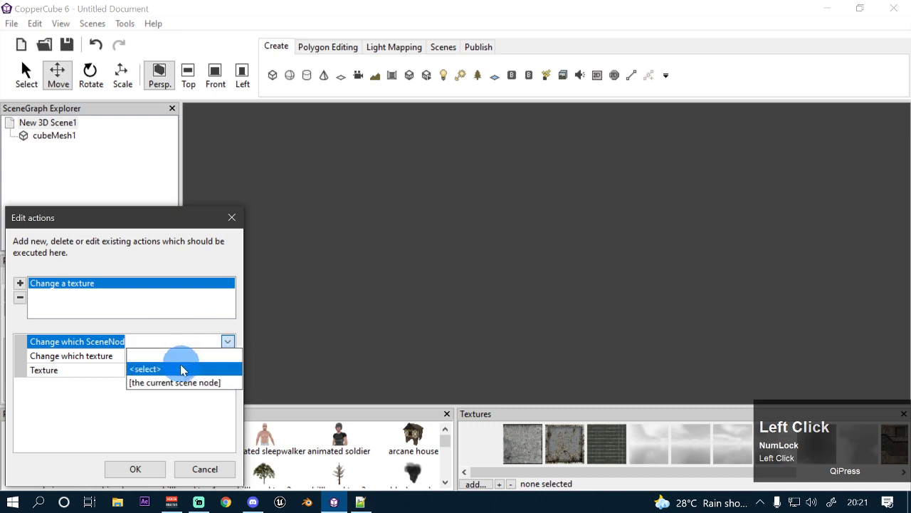
{"action": "left_click", "coordinate": [181, 368]}
{"action": "left_click", "coordinate": [119, 315]}
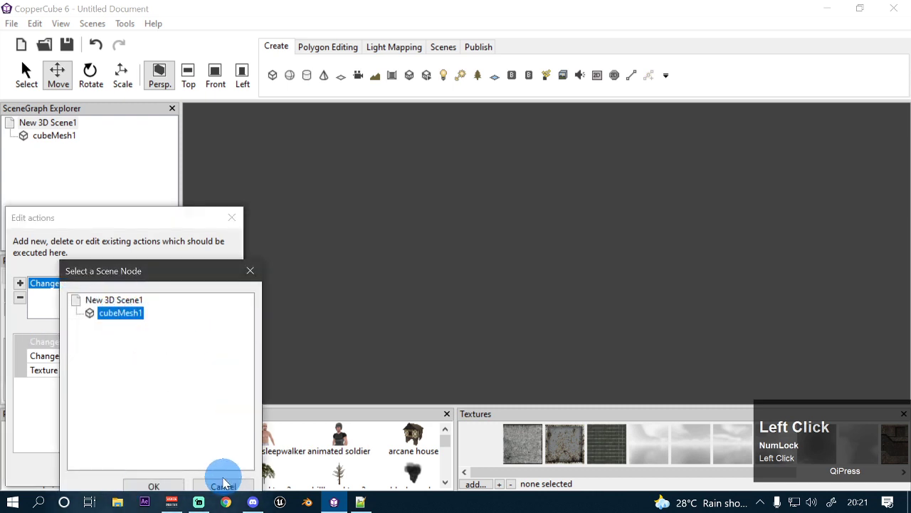
{"action": "left_click", "coordinate": [166, 485]}
Step: Set the replacement to the rusty riveted metal texture and confirm the action settings
{"action": "left_click", "coordinate": [139, 370]}
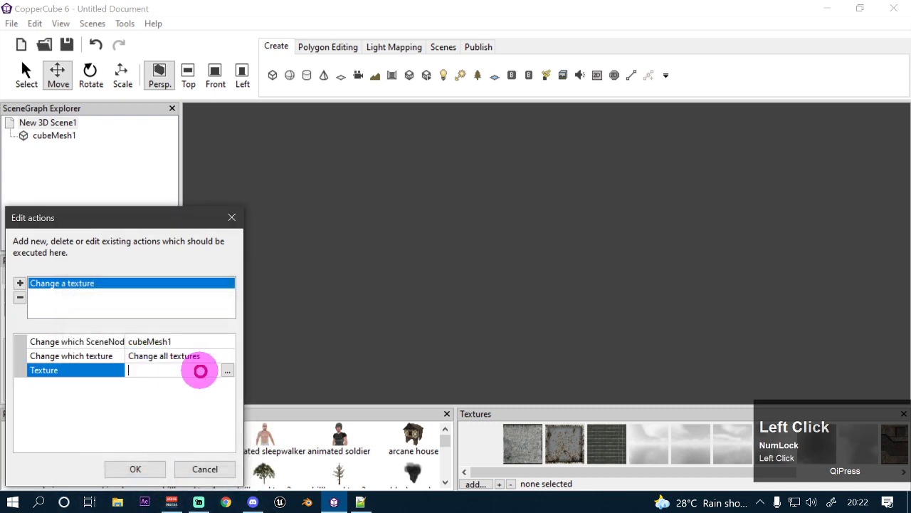
{"action": "left_click", "coordinate": [220, 370]}
{"action": "left_click", "coordinate": [127, 409]}
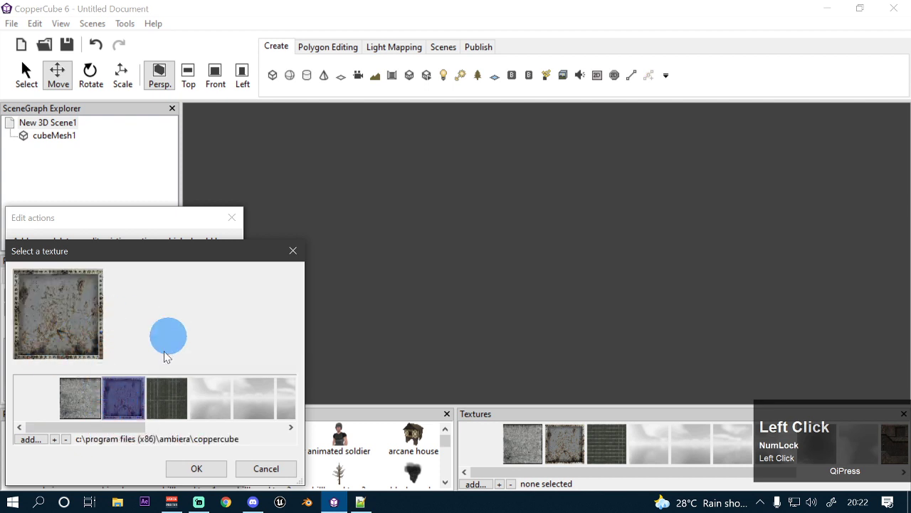
{"action": "left_click", "coordinate": [186, 469]}
{"action": "left_click", "coordinate": [122, 478]}
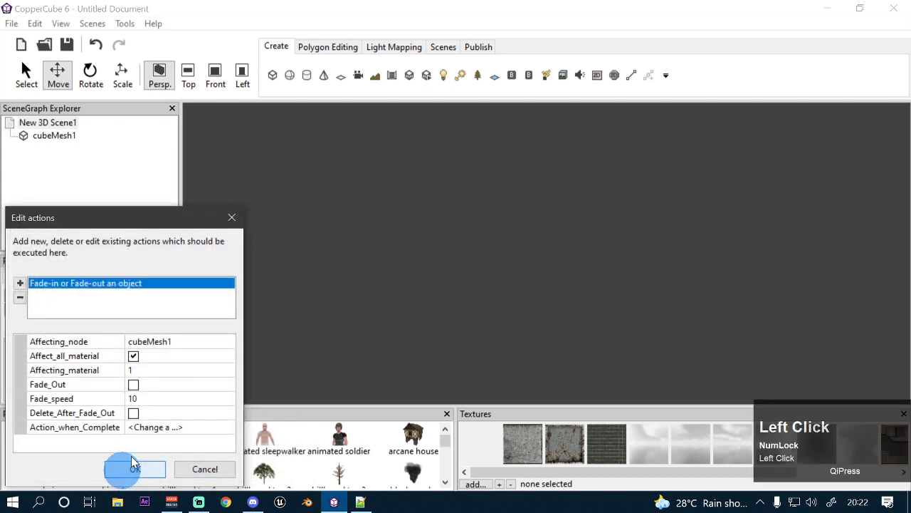
{"action": "left_click", "coordinate": [130, 477]}
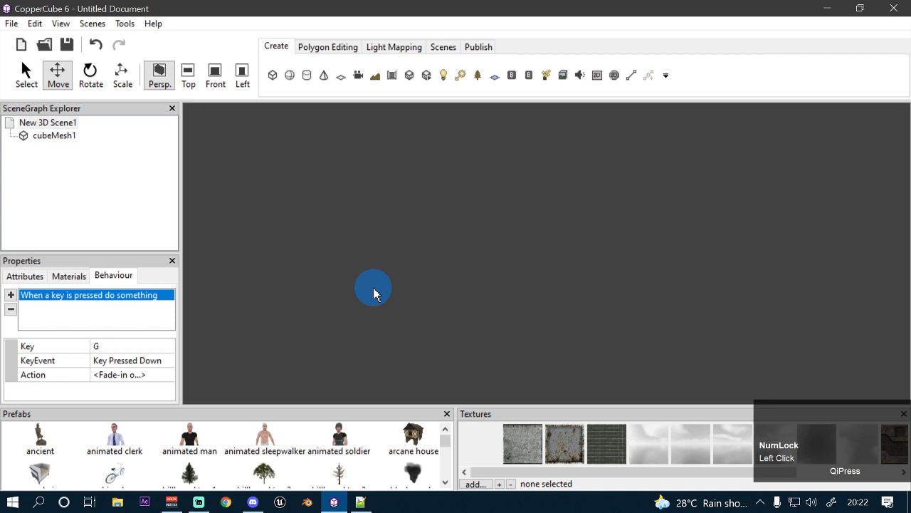
{"action": "key", "text": "ctrl+F10"}
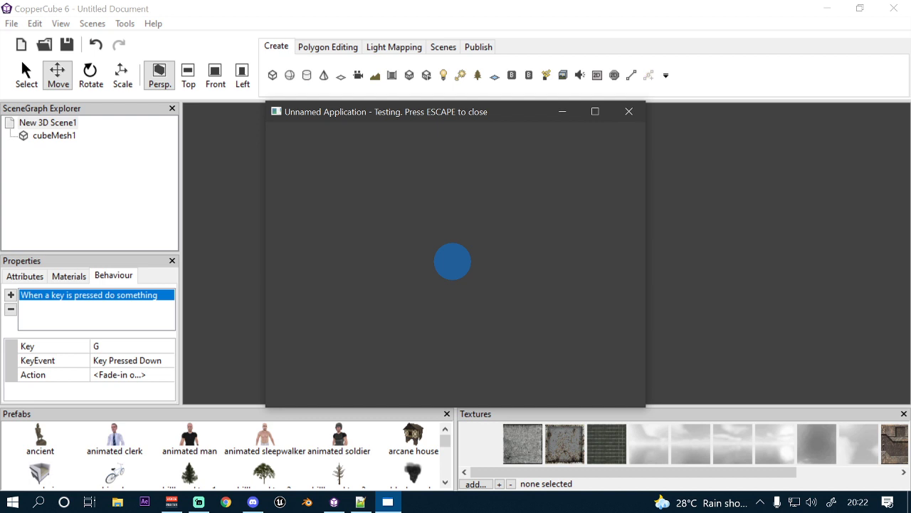
{"action": "key", "text": "g"}
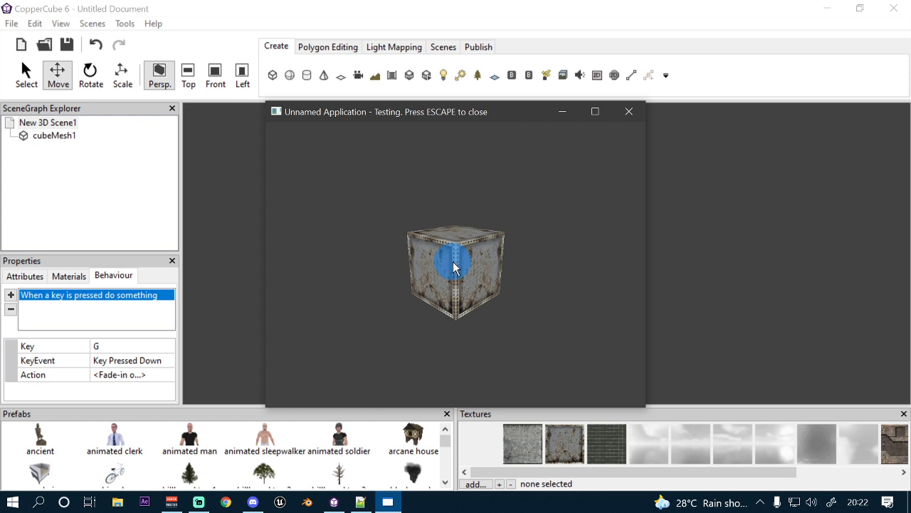
{"action": "key", "text": "Escape"}
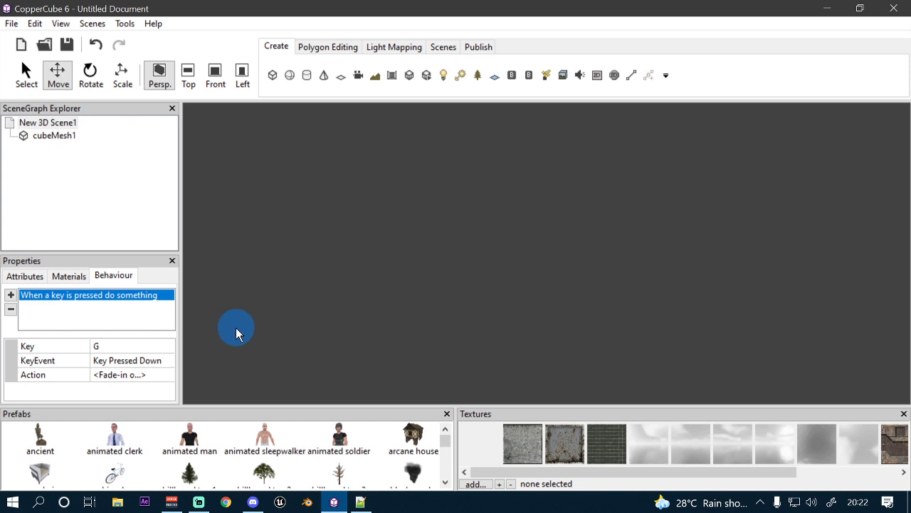
Step: Lower the fade-in action's Fade_speed from 10 to 2, then launch a test run
{"action": "left_click", "coordinate": [173, 377]}
{"action": "left_click", "coordinate": [165, 374]}
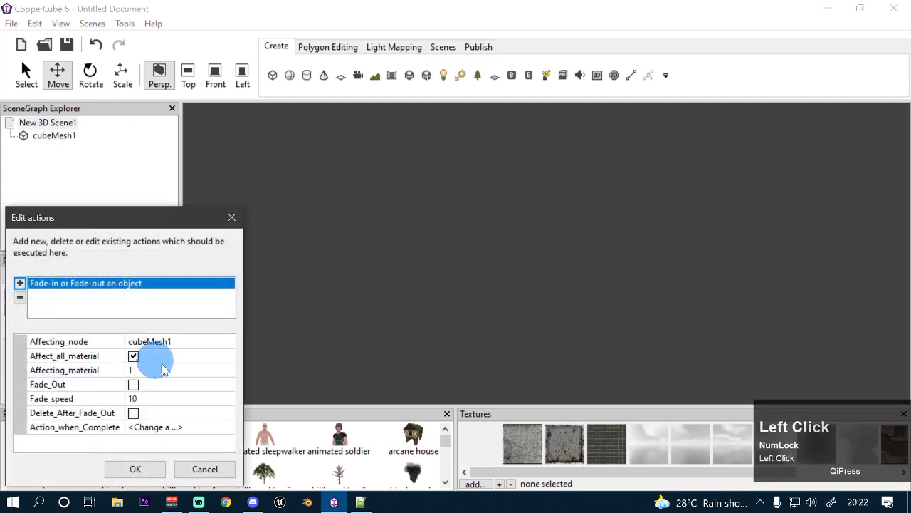
{"action": "left_click", "coordinate": [150, 399]}
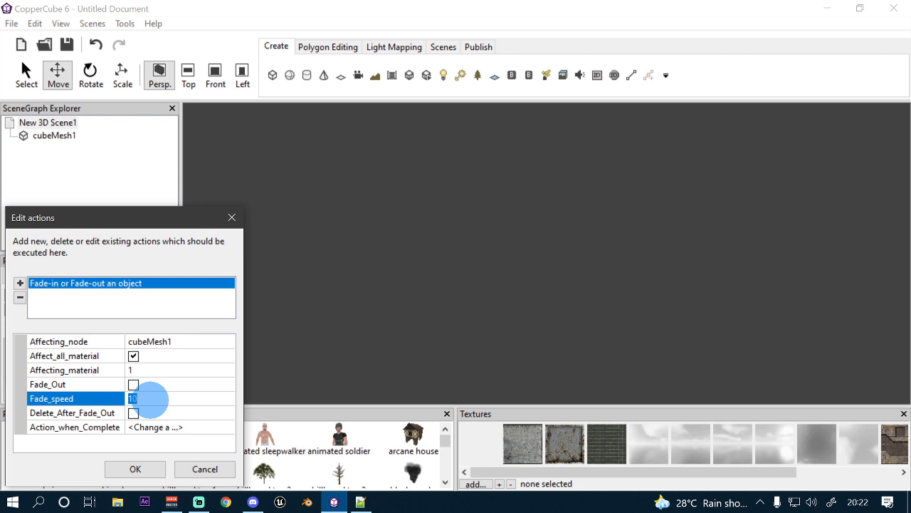
{"action": "type", "text": "2"}
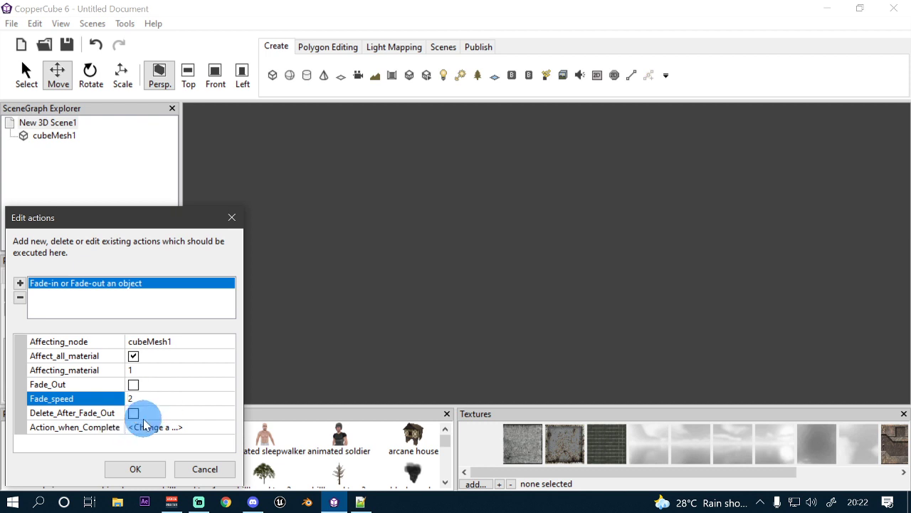
{"action": "left_click", "coordinate": [136, 469]}
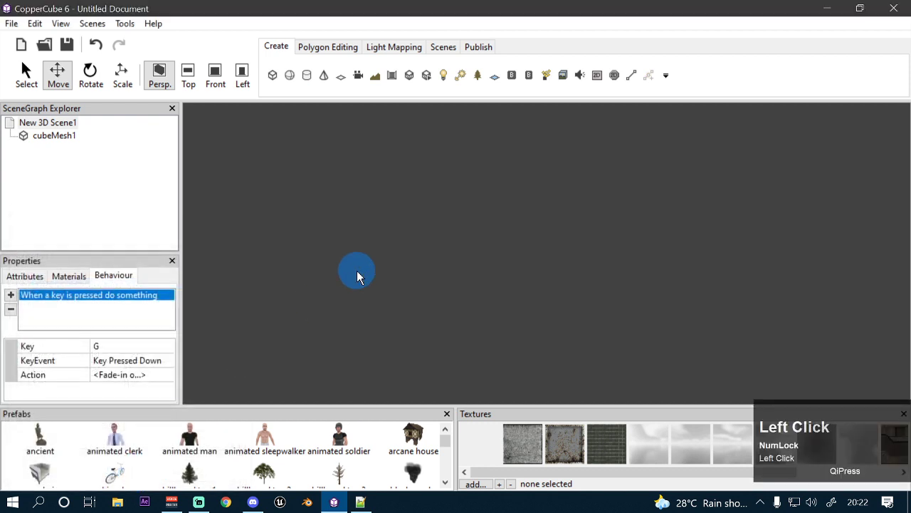
{"action": "key", "text": "ctrl+F10"}
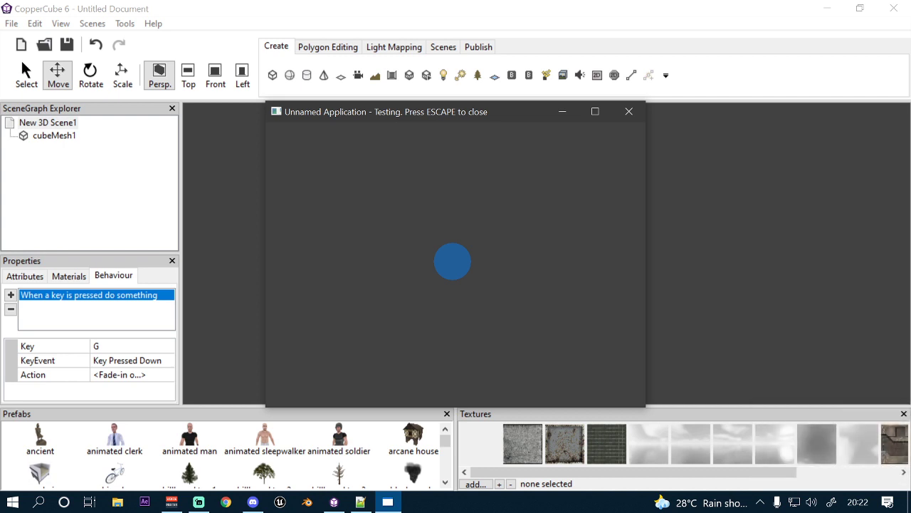
{"action": "key", "text": "g"}
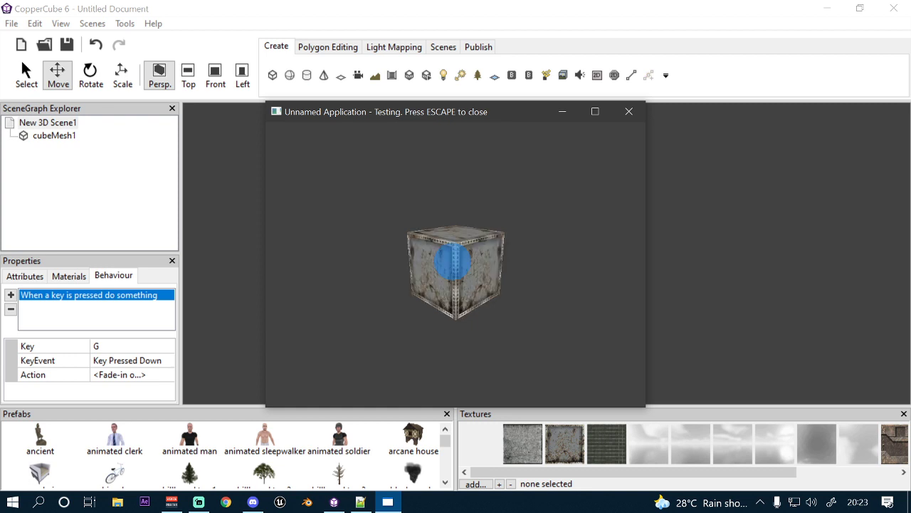
{"action": "key", "text": "Escape"}
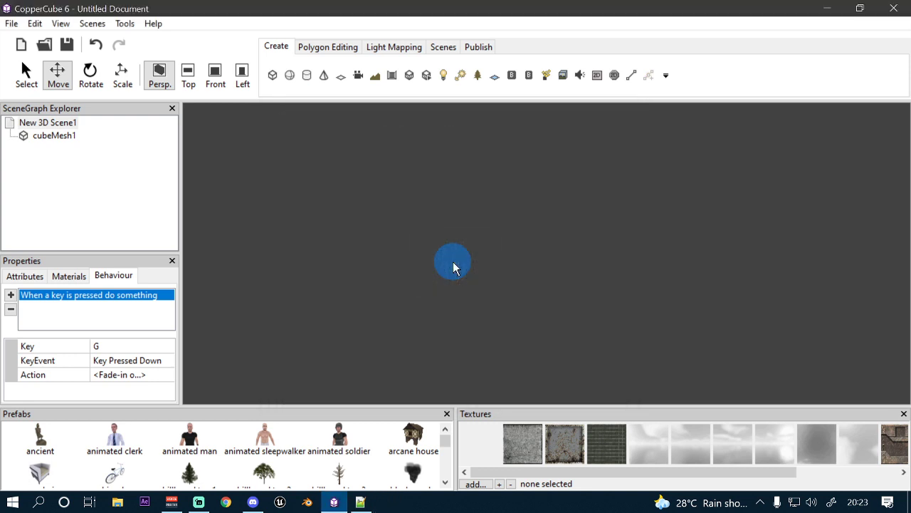